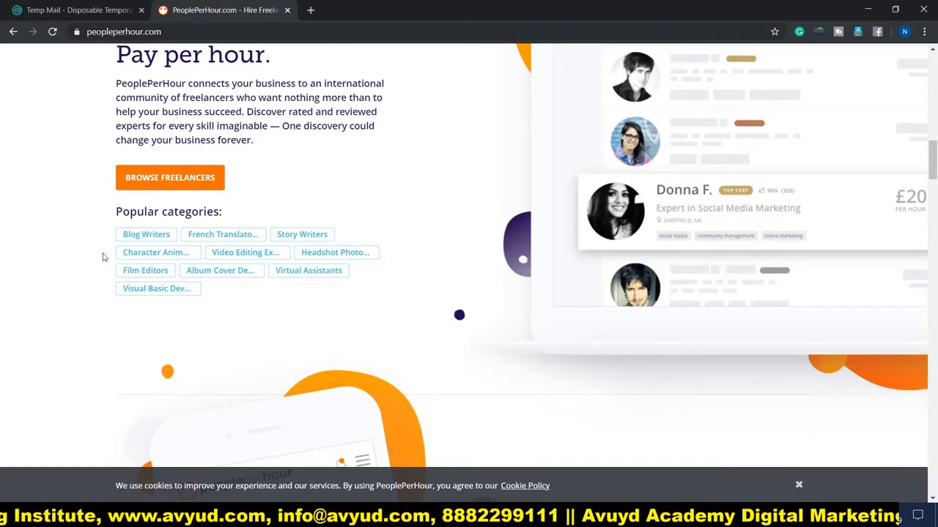
scroll(125, 286, "down", 5)
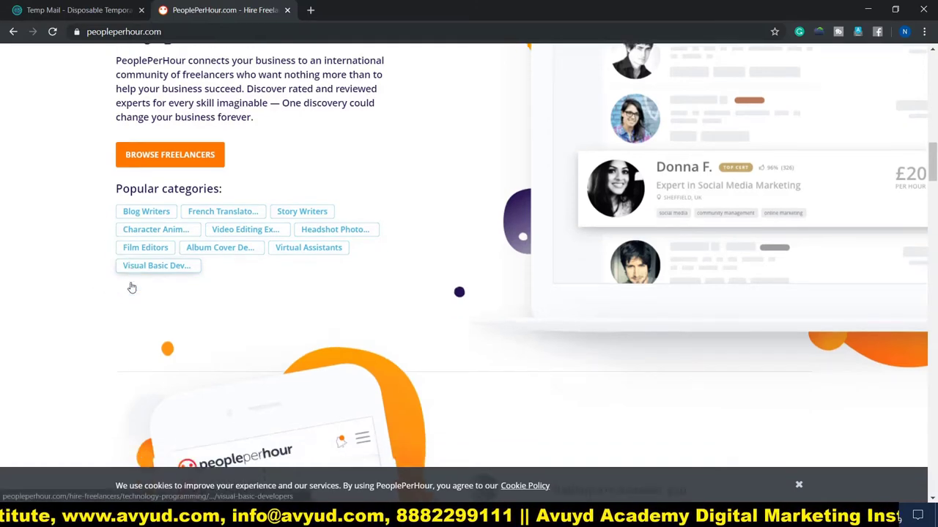
scroll(122, 293, "down", 6)
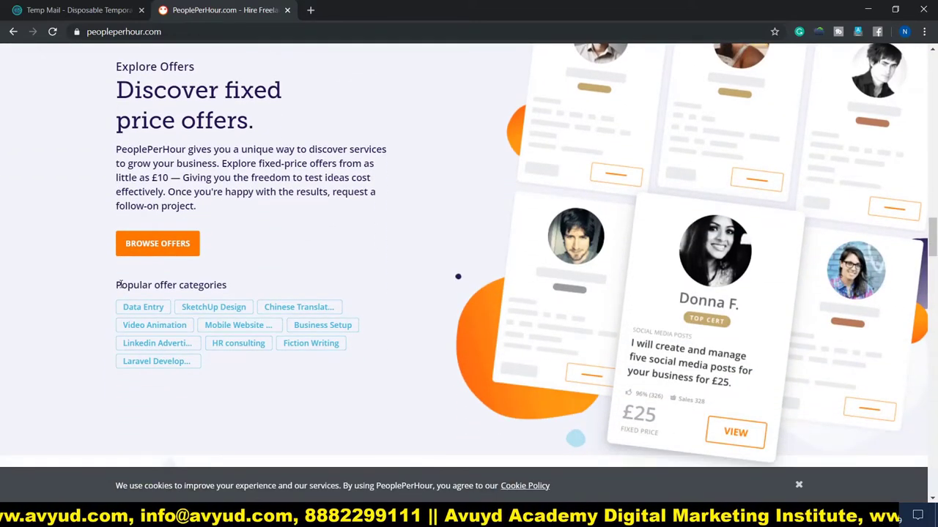
scroll(21, 282, "down", 2)
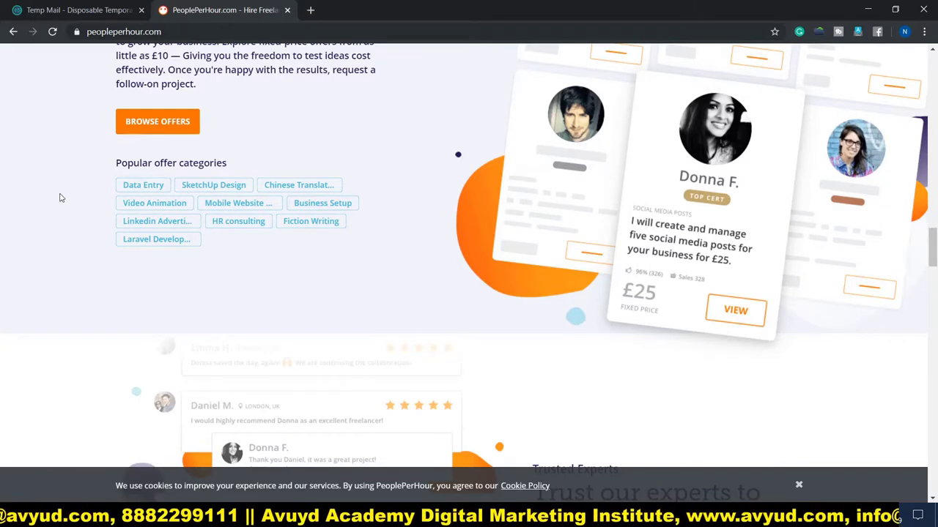
scroll(62, 198, "down", 2)
scroll(61, 198, "up", 1)
scroll(62, 198, "down", 2)
scroll(61, 197, "down", 2)
scroll(61, 198, "up", 4)
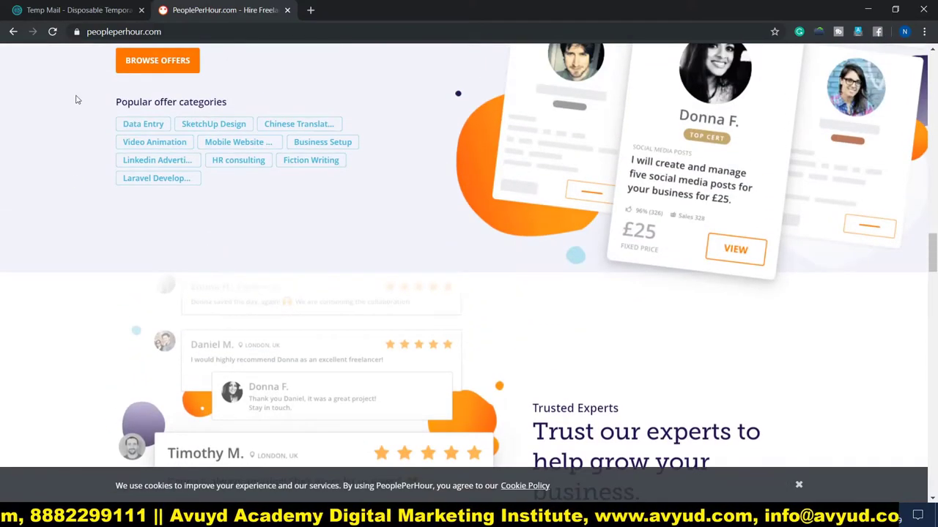
scroll(8, 249, "up", 5)
scroll(8, 250, "up", 15)
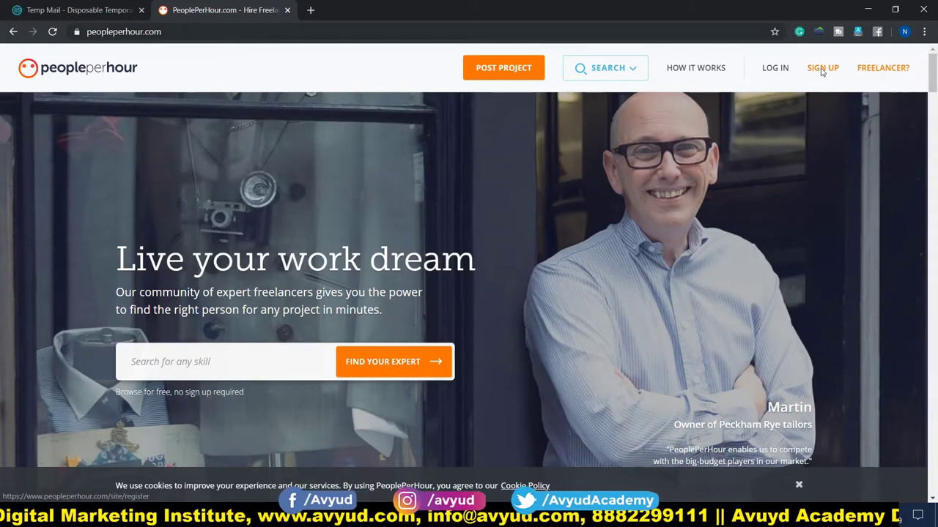
Open the sign-up page and choose to work as a freelancer
left_click(822, 68)
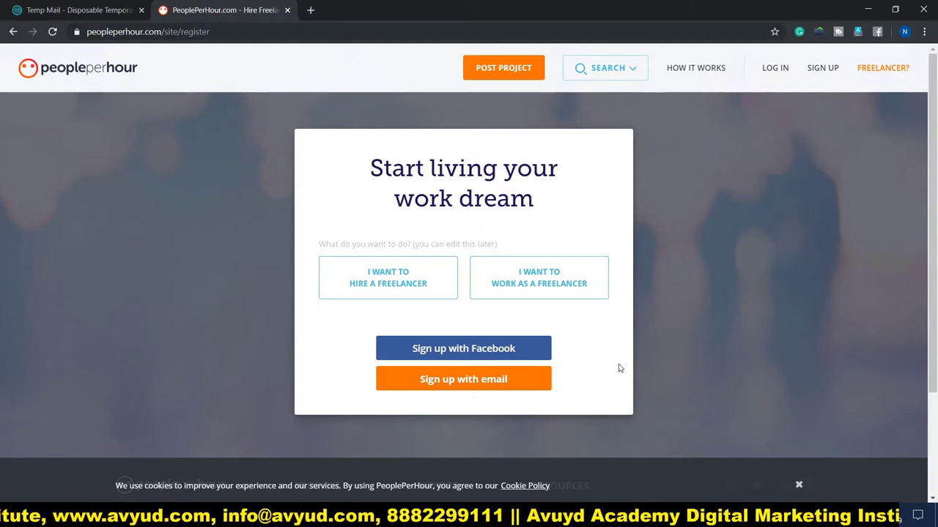
left_click(416, 295)
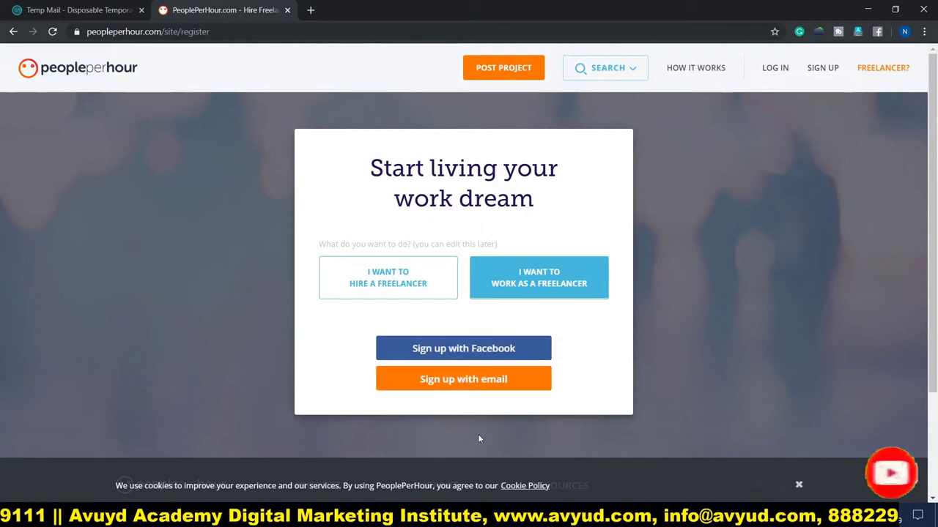
Bring up the email sign-up form and enter the freelancer's first and last name
left_click(474, 386)
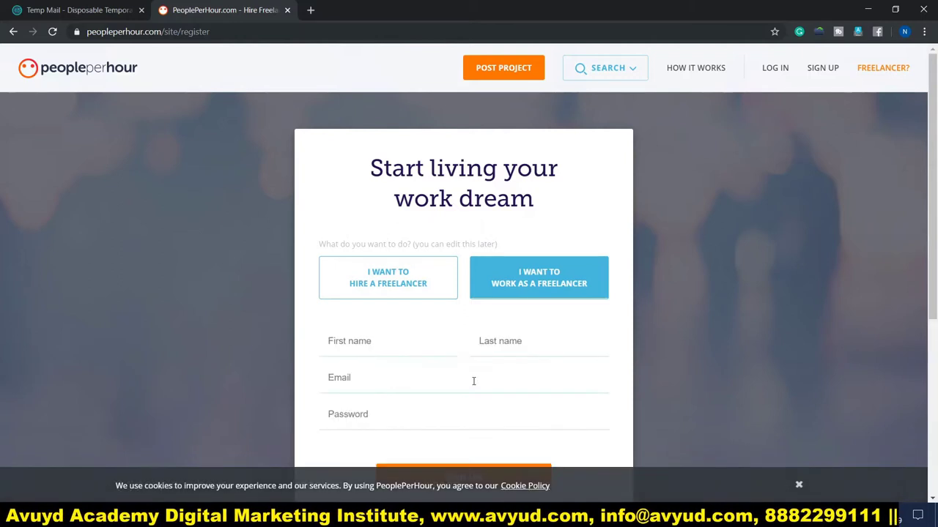
scroll(325, 331, "down", 3)
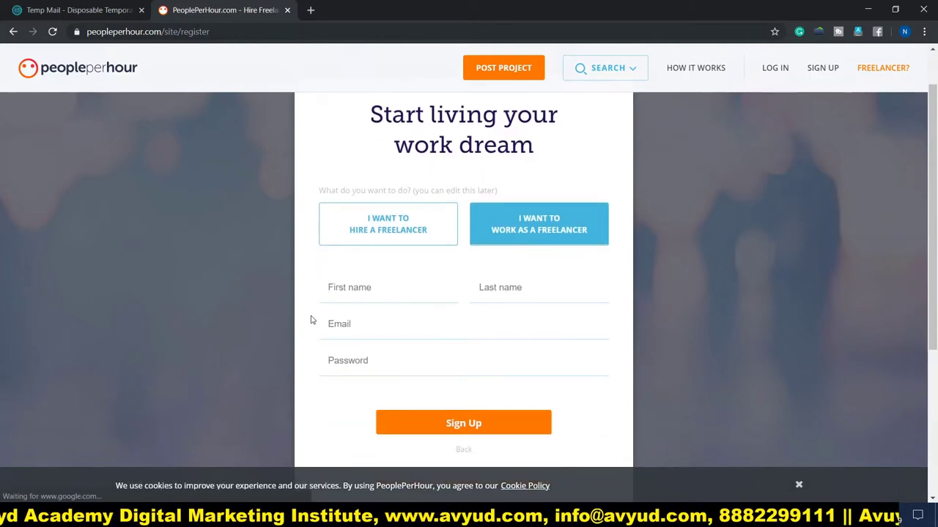
left_click(362, 161)
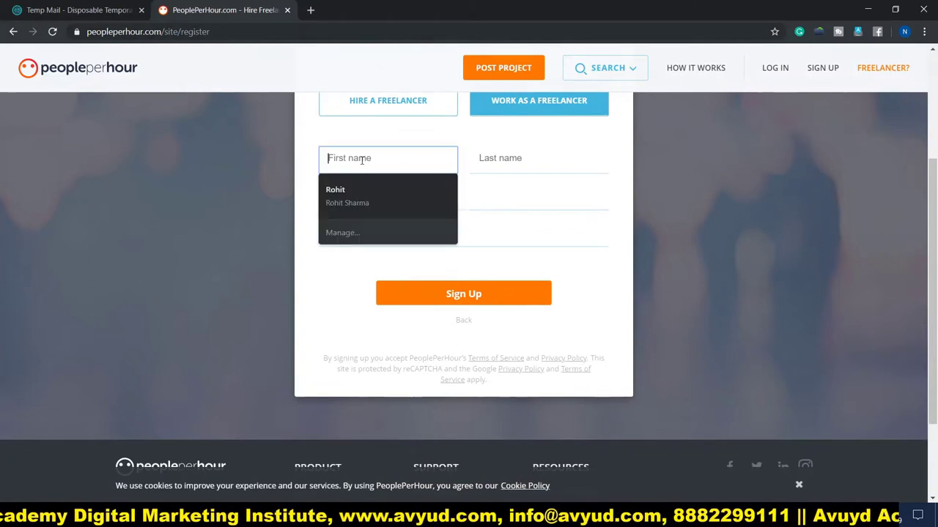
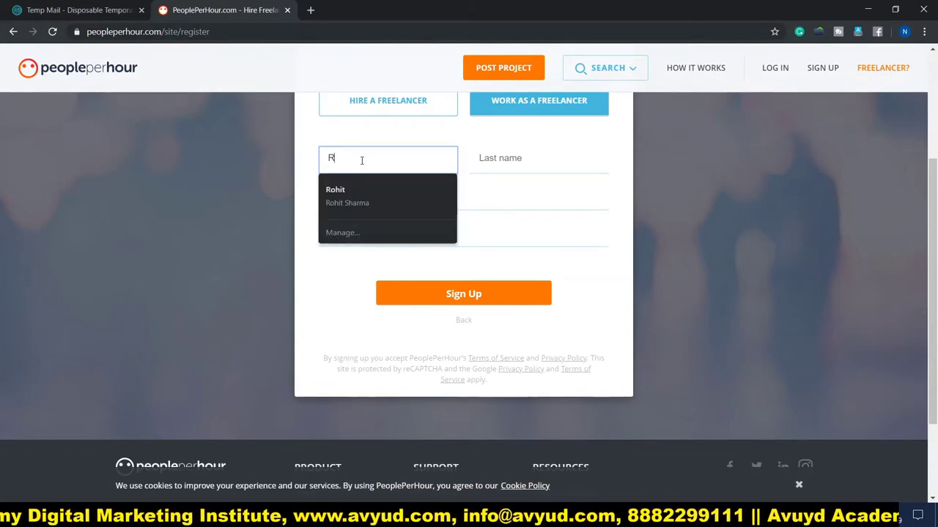
left_click(558, 158)
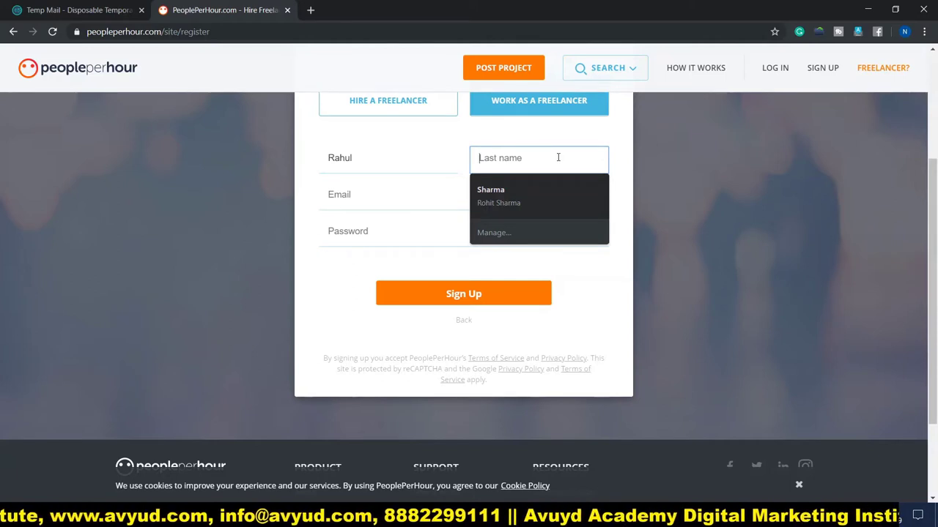
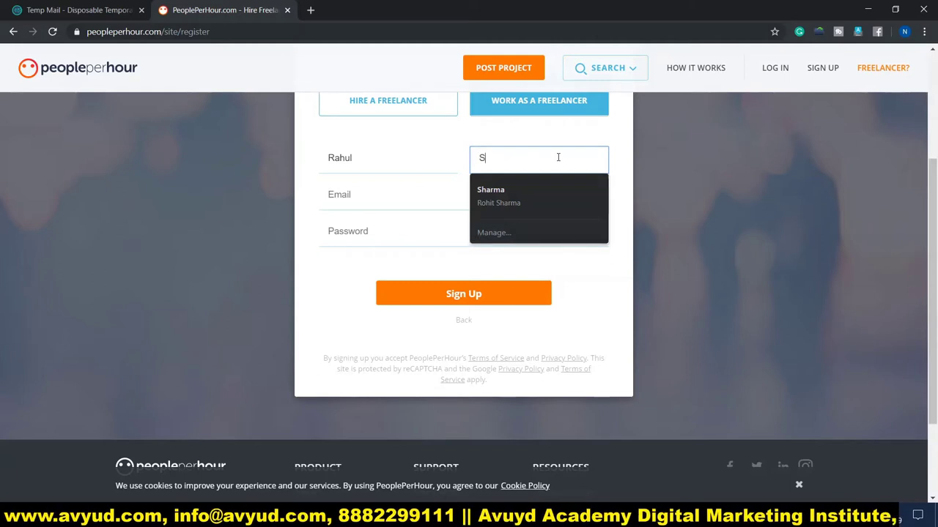
Fill in the account's e-mail address and password, then submit the registration
left_click(463, 195)
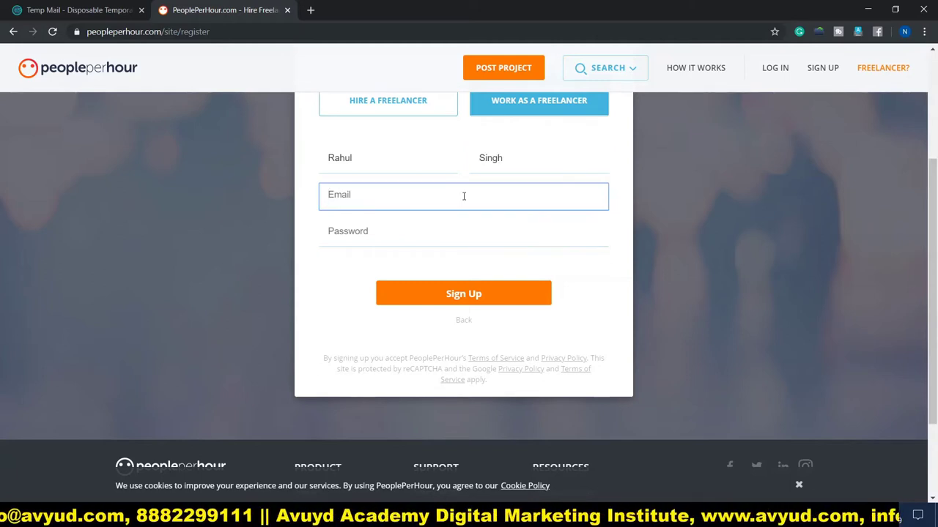
key("ctrl+v")
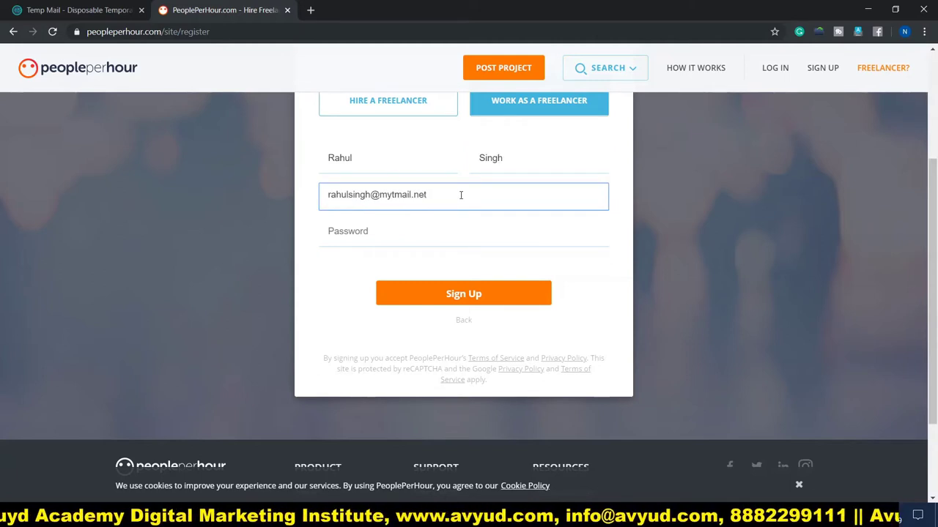
left_click(374, 235)
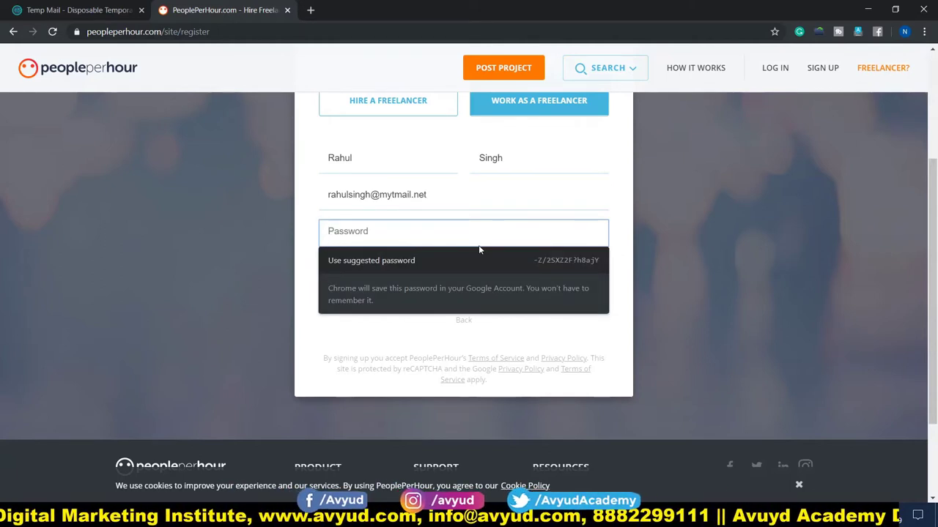
key("ctrl+v")
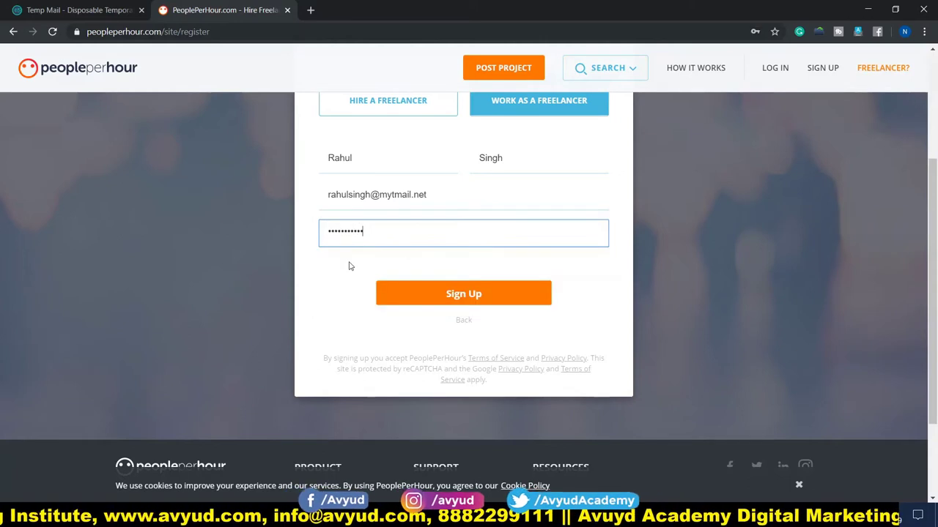
left_click(472, 300)
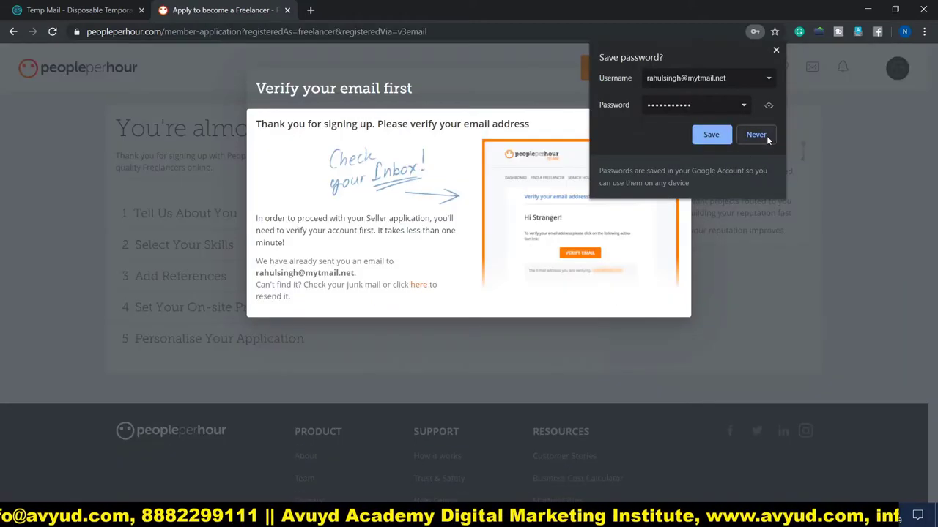
Decline Chrome's offer to save the password
left_click(755, 135)
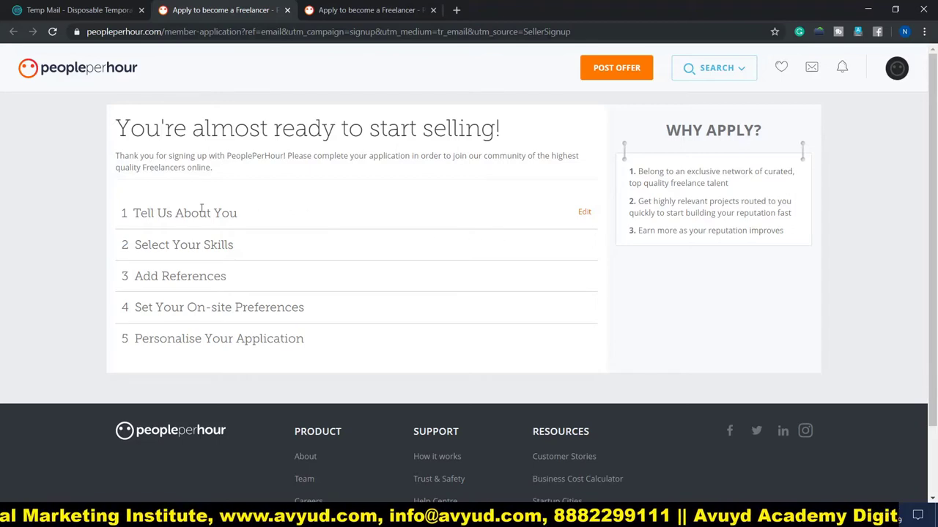
Expand Tell Us About You and set the job title to Azure DevOps Engineer
left_click(584, 213)
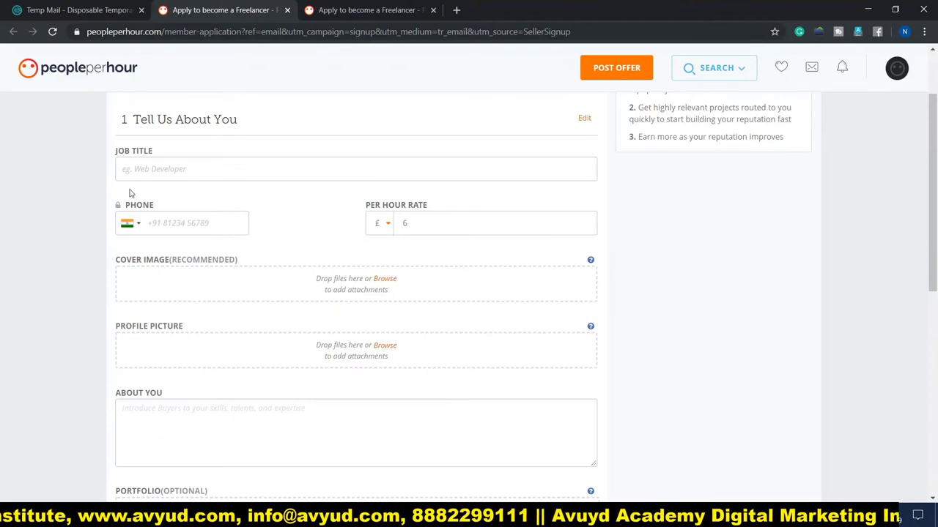
left_click(171, 170)
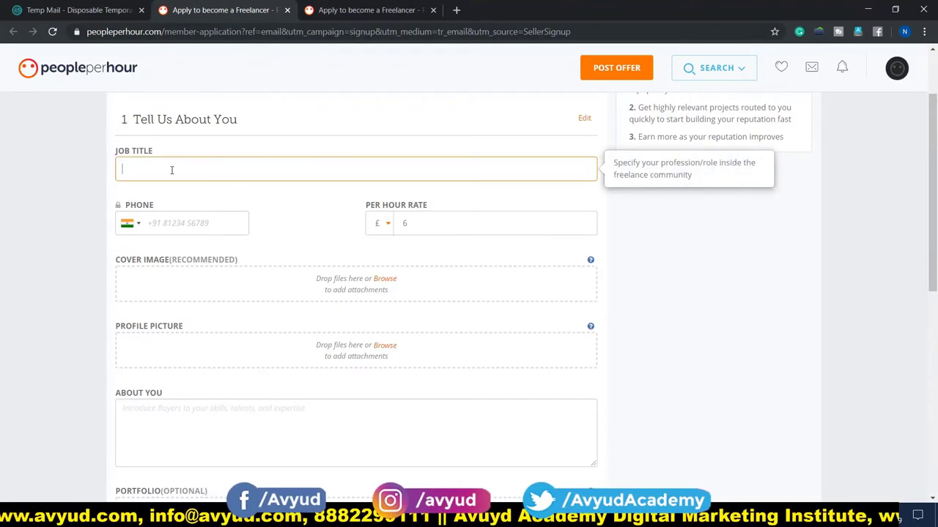
type("Azure DevOps Engineer")
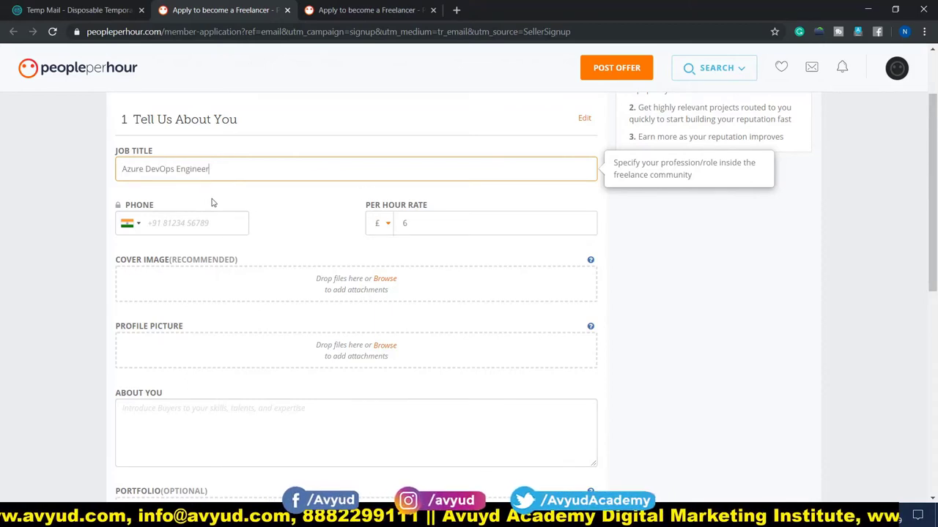
Enter the phone number and a 10 per-hour rate, keeping £ as the currency
left_click(170, 224)
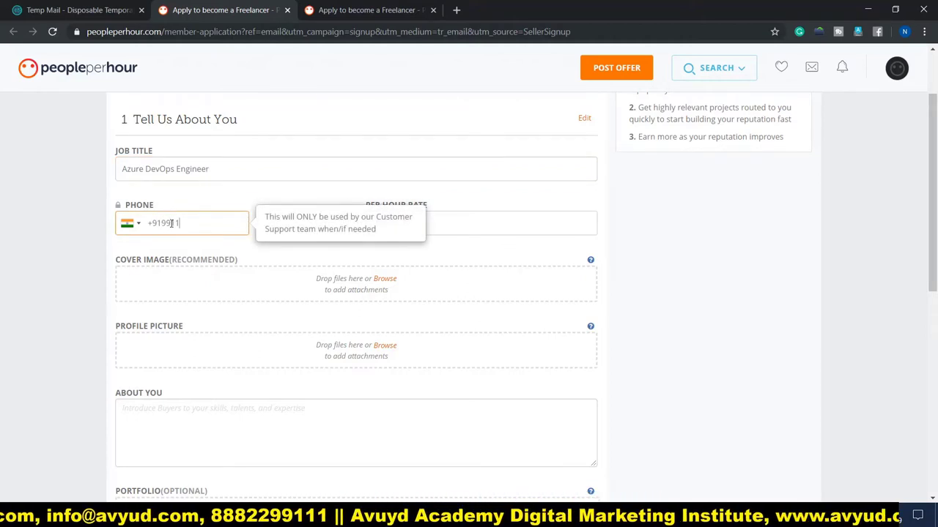
left_click(405, 230)
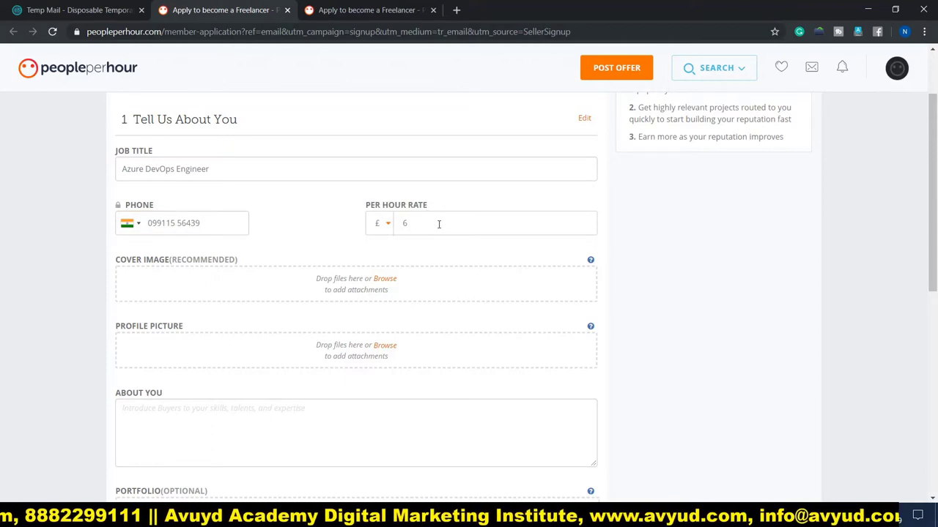
left_click(439, 224)
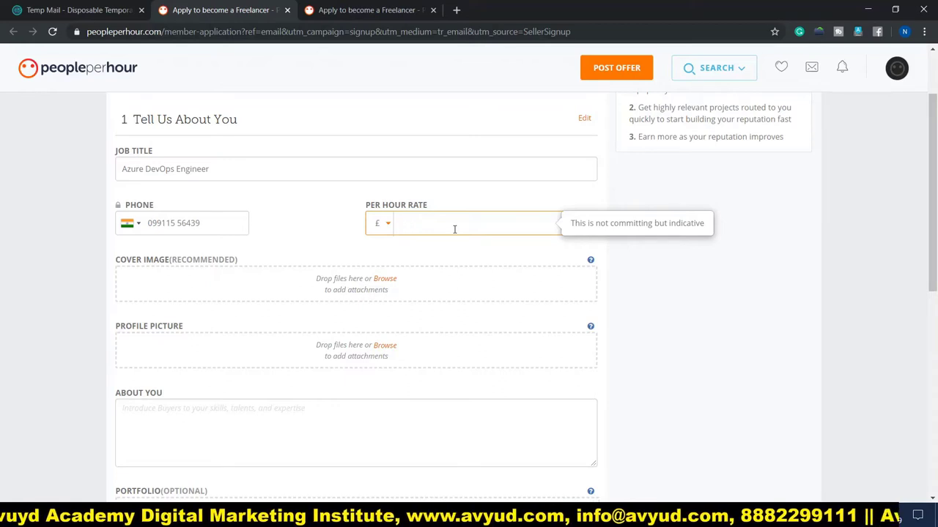
left_click(386, 224)
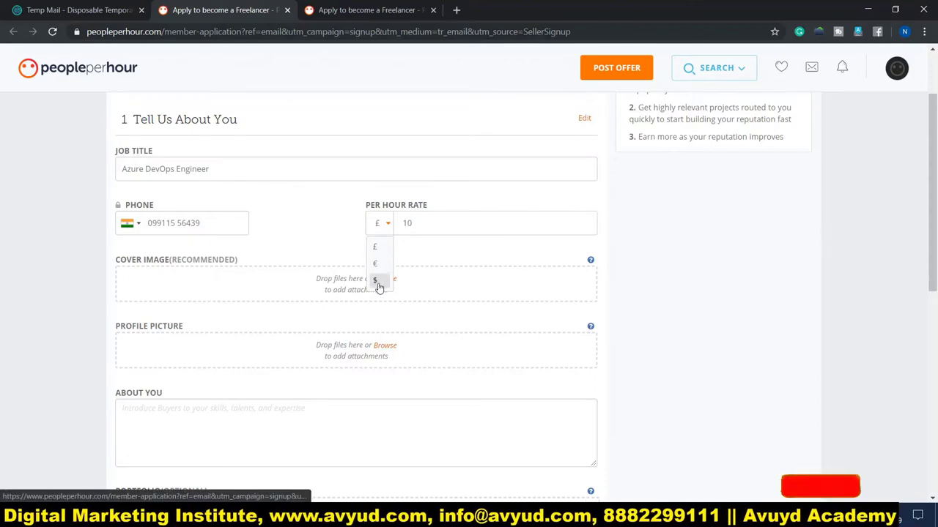
scroll(379, 285, "down", 1)
scroll(380, 285, "down", 1)
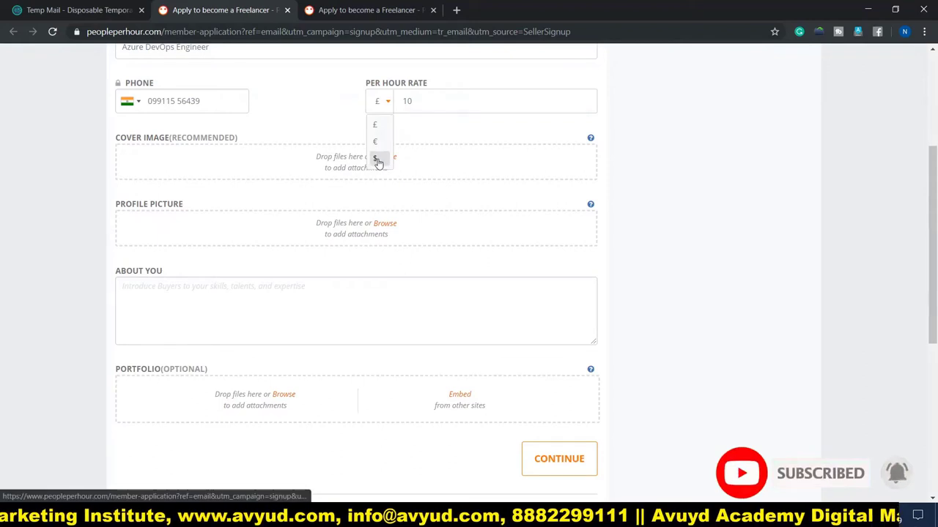
left_click(344, 109)
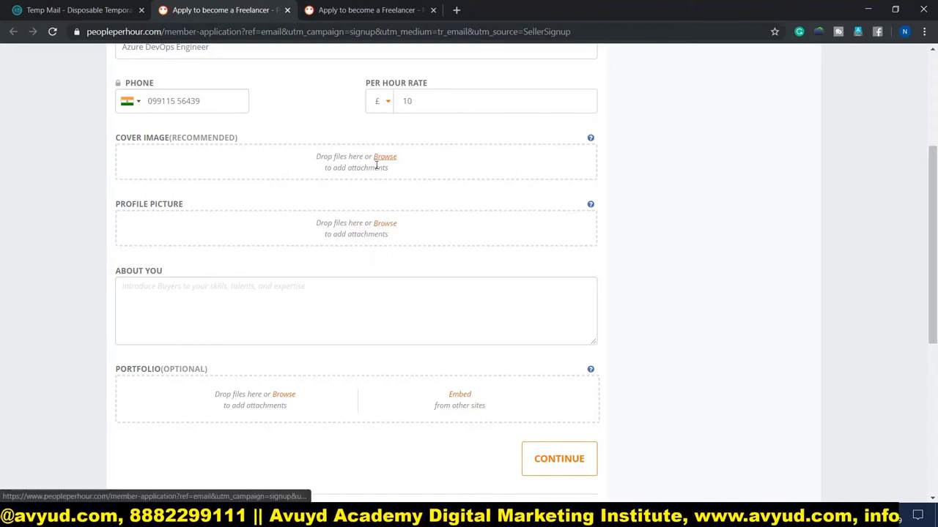
Add a profile picture and paste the 4+ years IT / 3+ years Azure DevOps summary into About You
left_click(386, 224)
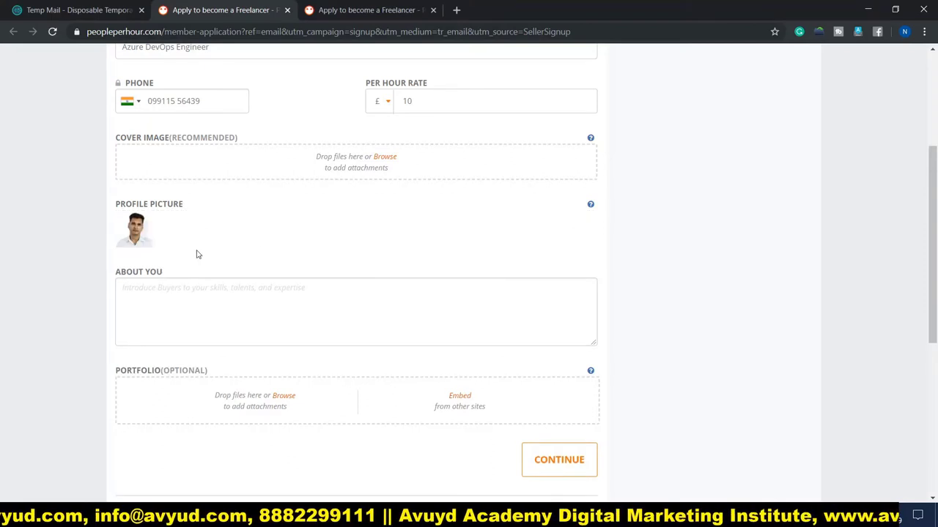
scroll(398, 247, "down", 2)
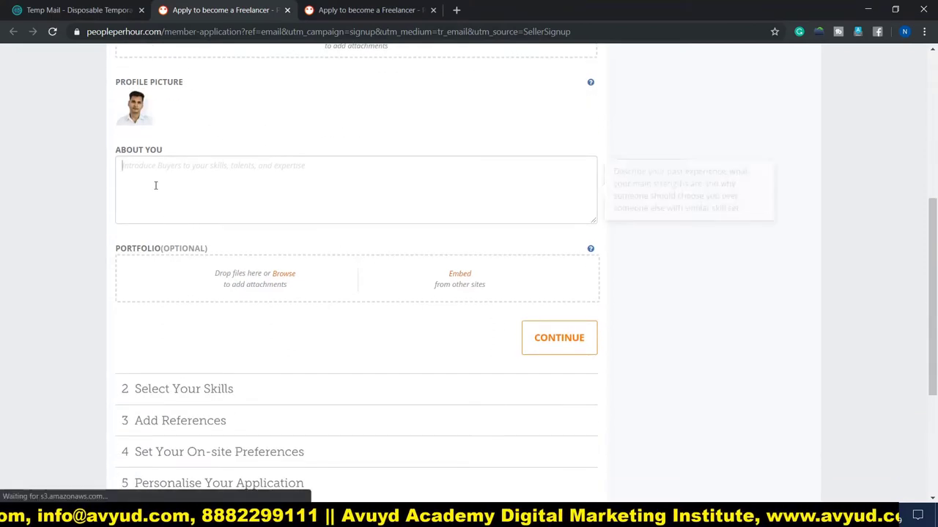
left_click(155, 186)
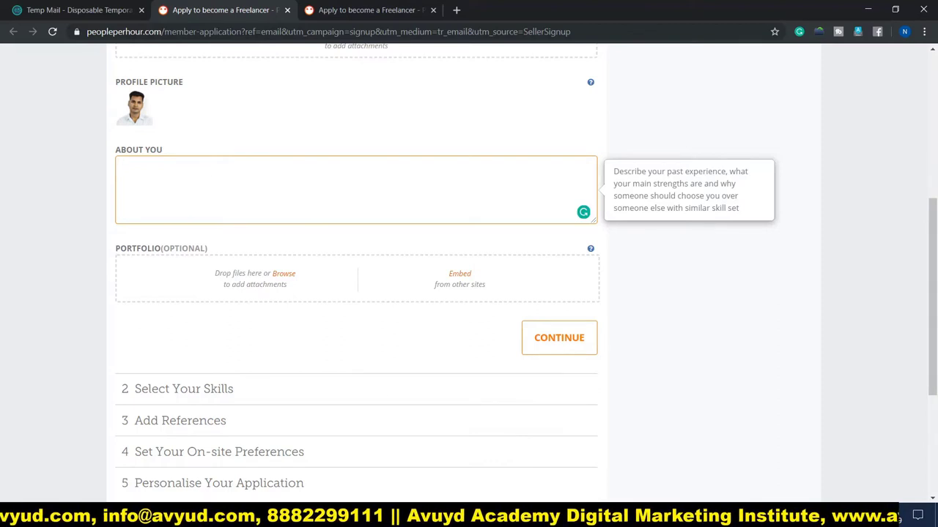
key("ctrl+v")
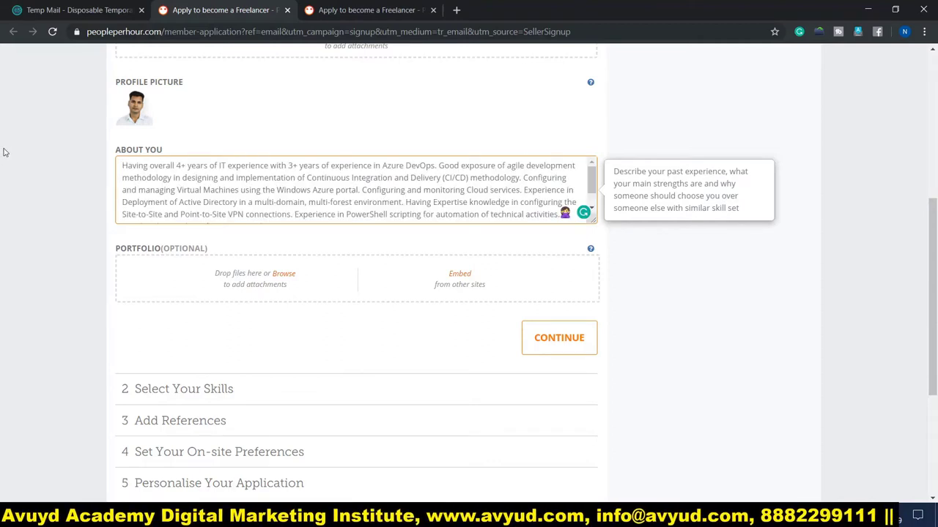
scroll(5, 152, "down", 1)
scroll(4, 153, "down", 1)
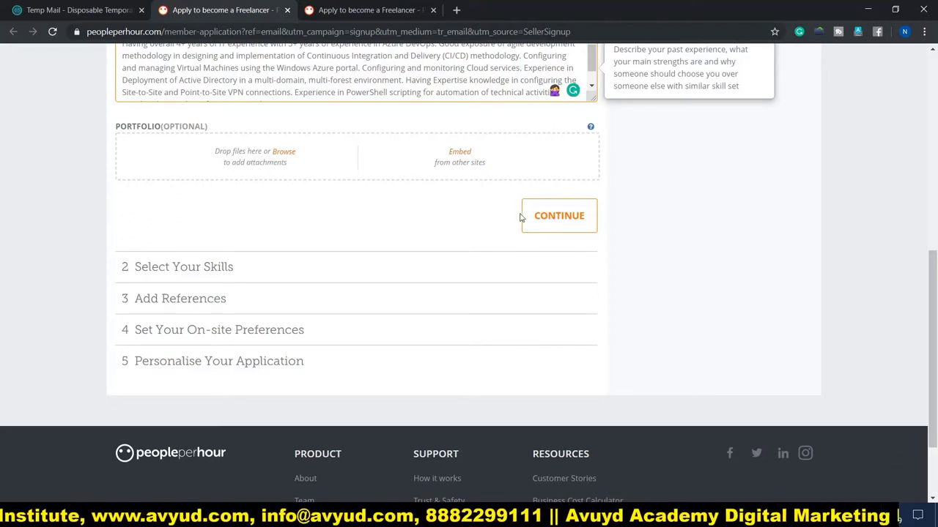
scroll(637, 212, "up", 4)
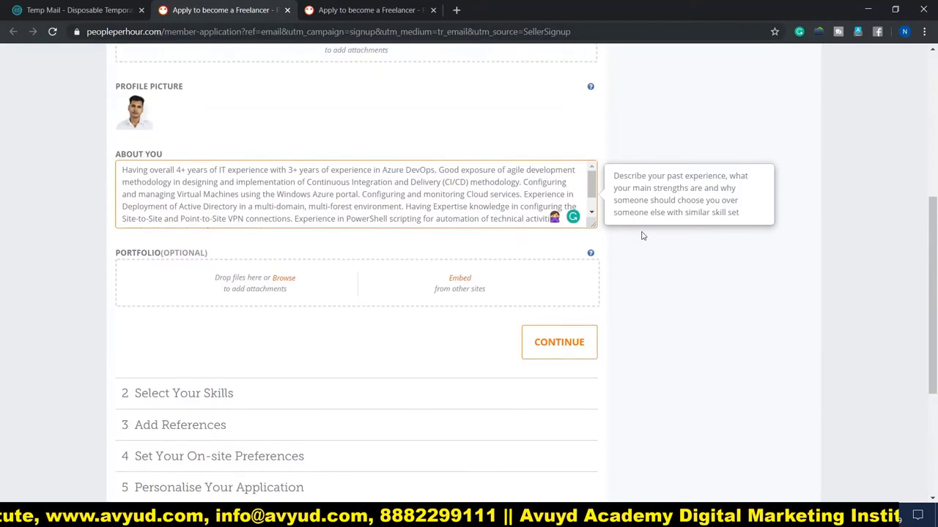
scroll(643, 236, "up", 1)
scroll(643, 240, "up", 1)
scroll(643, 240, "down", 2)
scroll(642, 240, "down", 2)
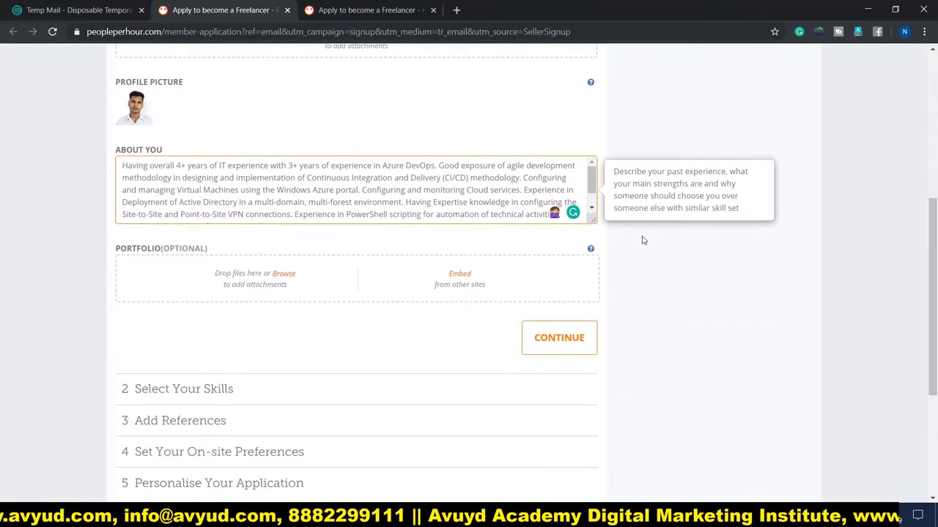
Continue to skills and add Azure, PowerShell and mysql as top skills
left_click(557, 338)
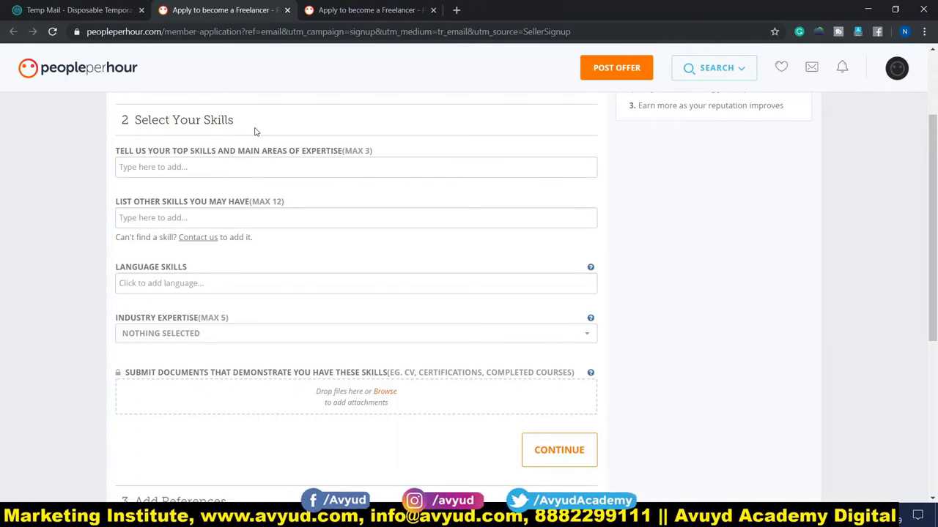
left_click(157, 169)
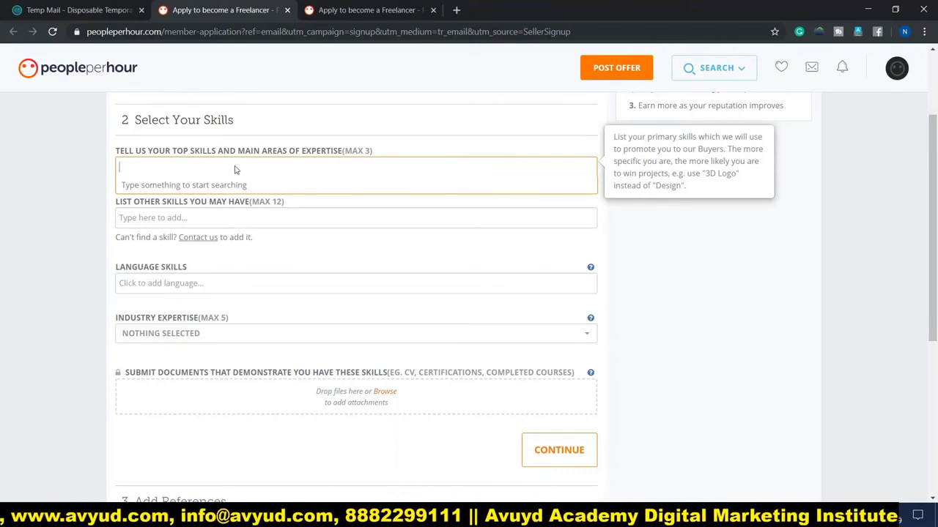
left_click(181, 190)
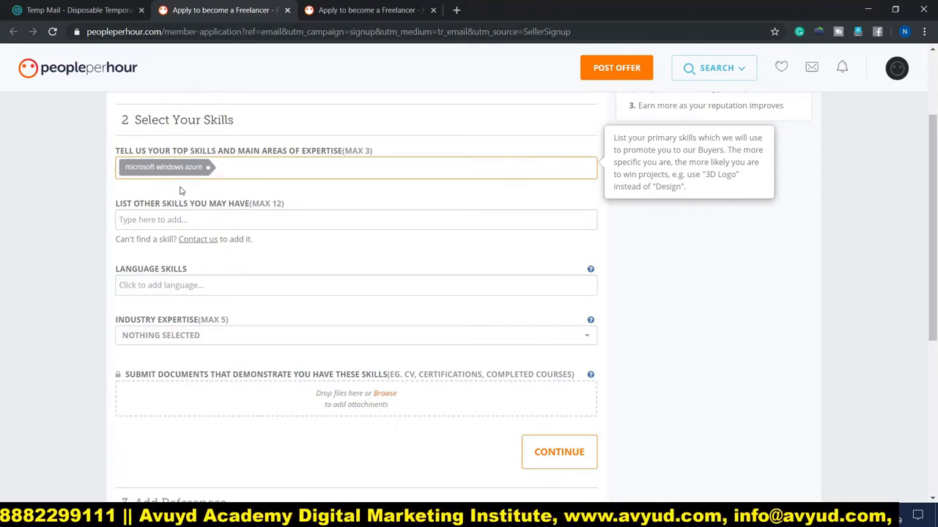
left_click(196, 208)
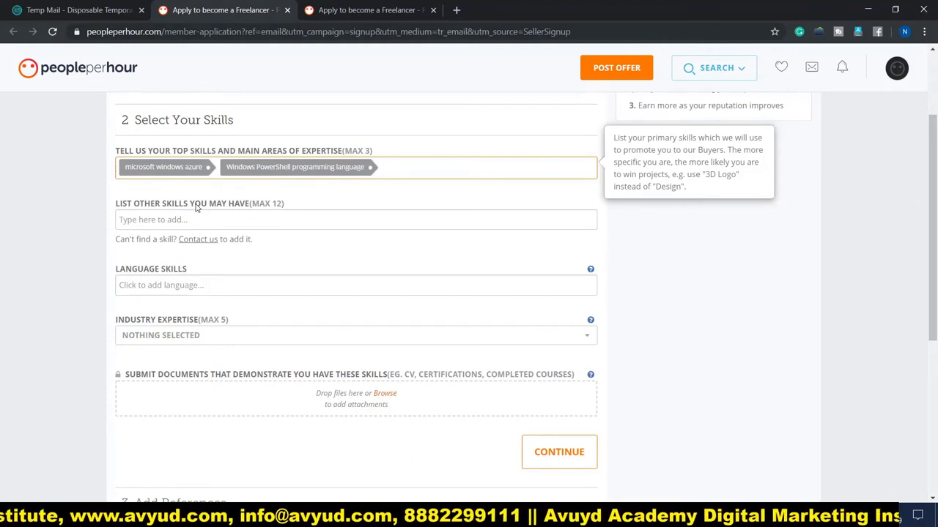
type("my")
left_click(129, 192)
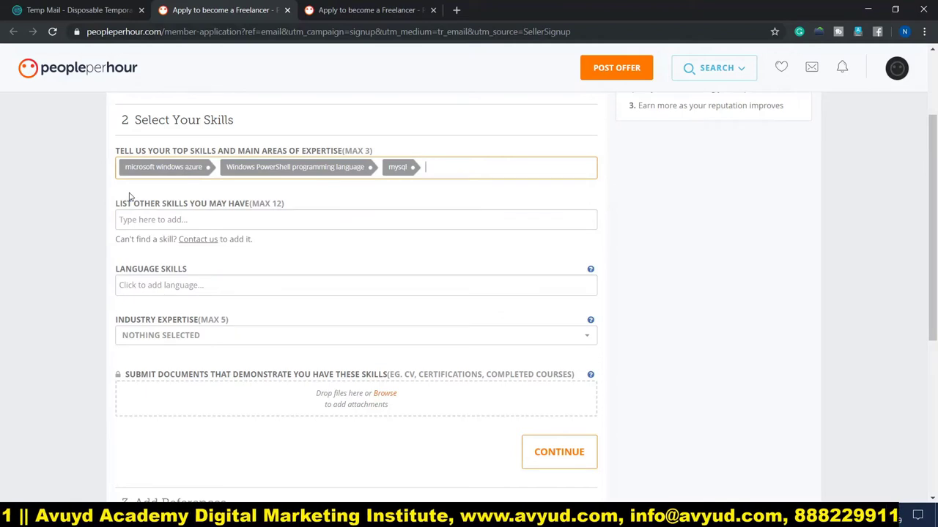
Add Windows, jenkins, docker and Microsoft SQLServer as other skills
left_click(180, 219)
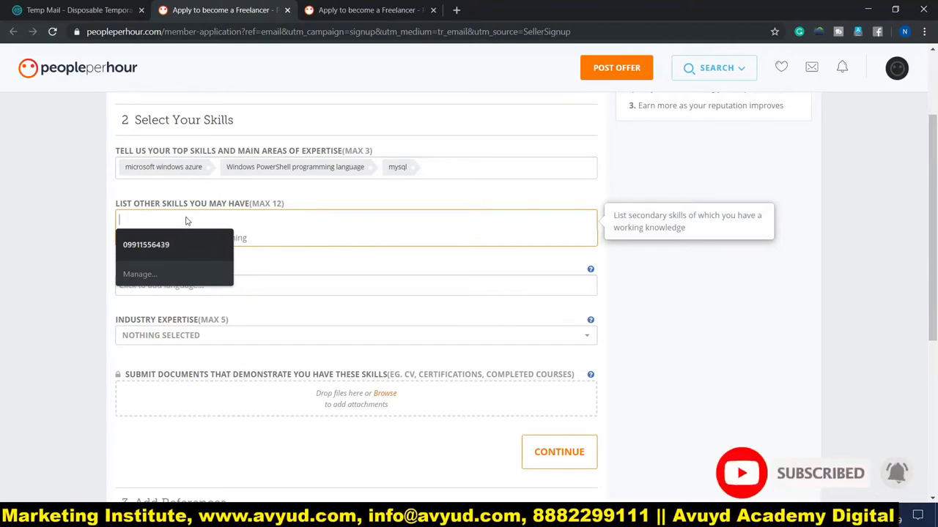
type("windows")
left_click(182, 241)
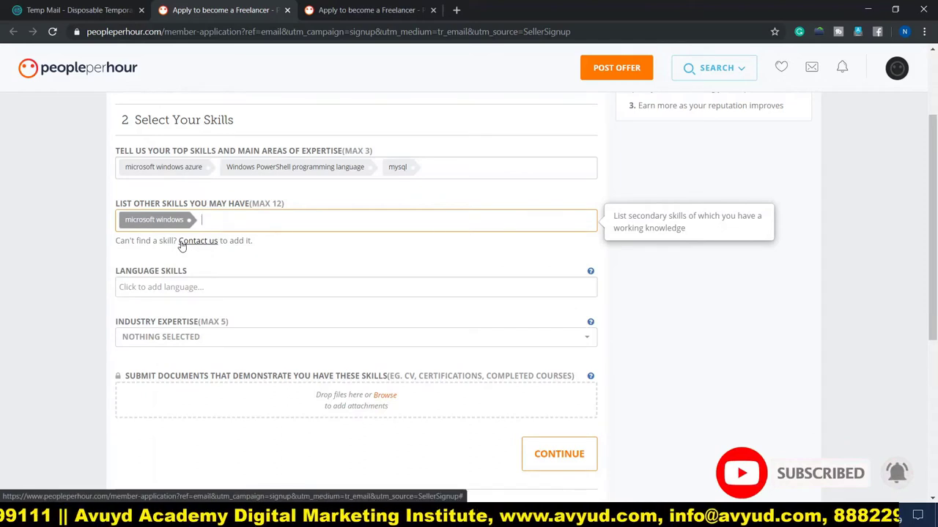
type("jenkins")
left_click(326, 243)
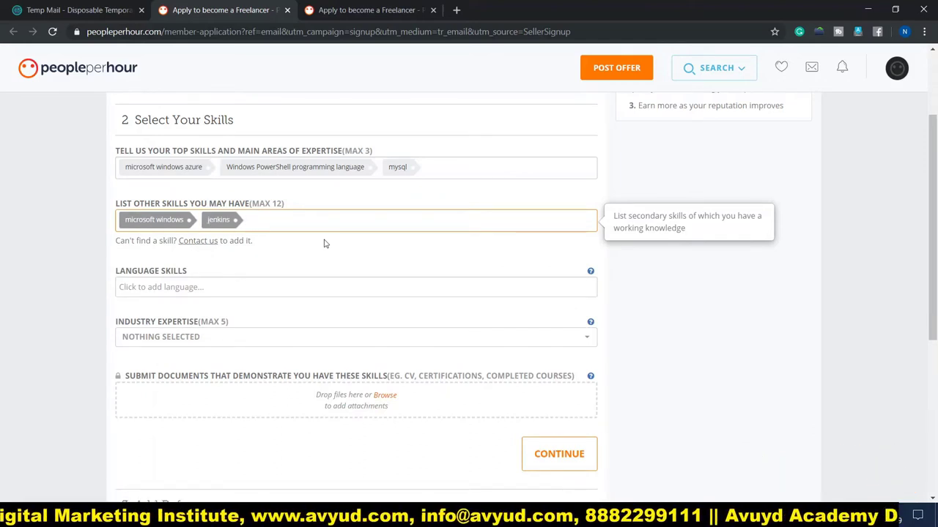
type("docker")
left_click(332, 261)
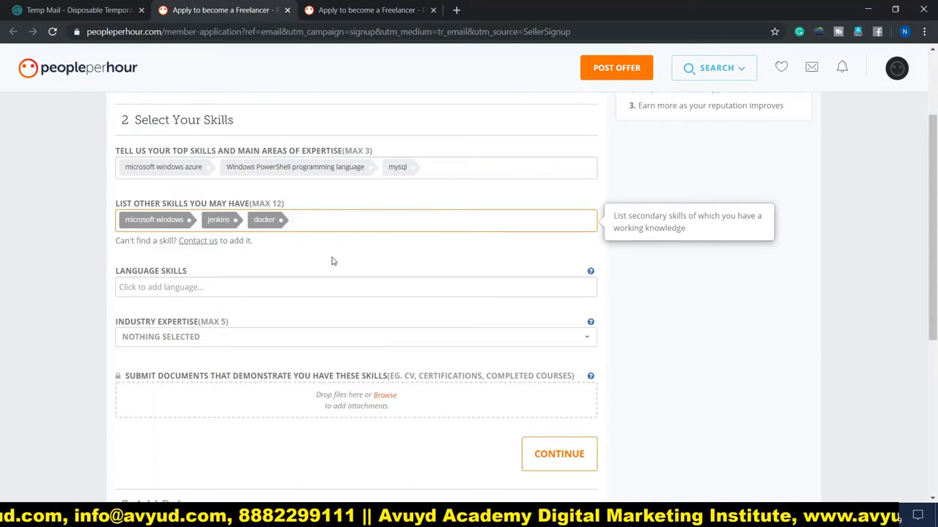
type("sql")
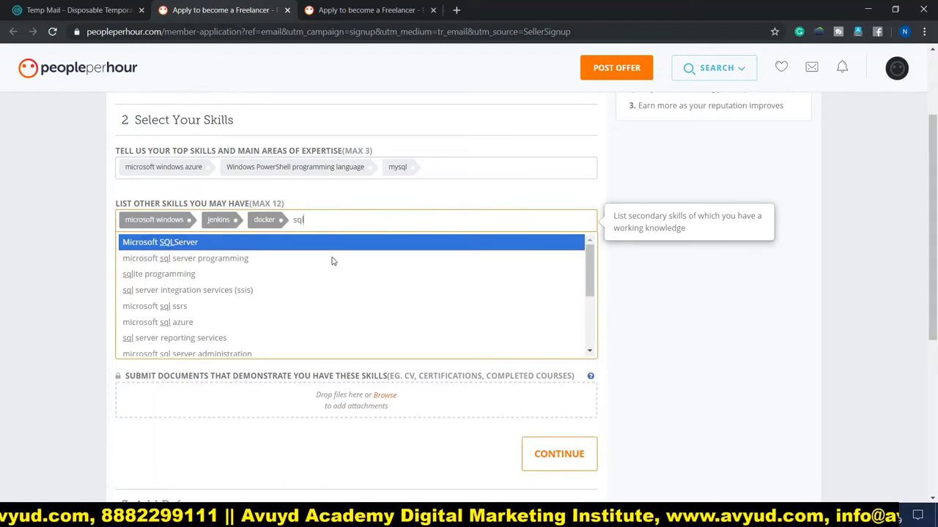
type(" serv")
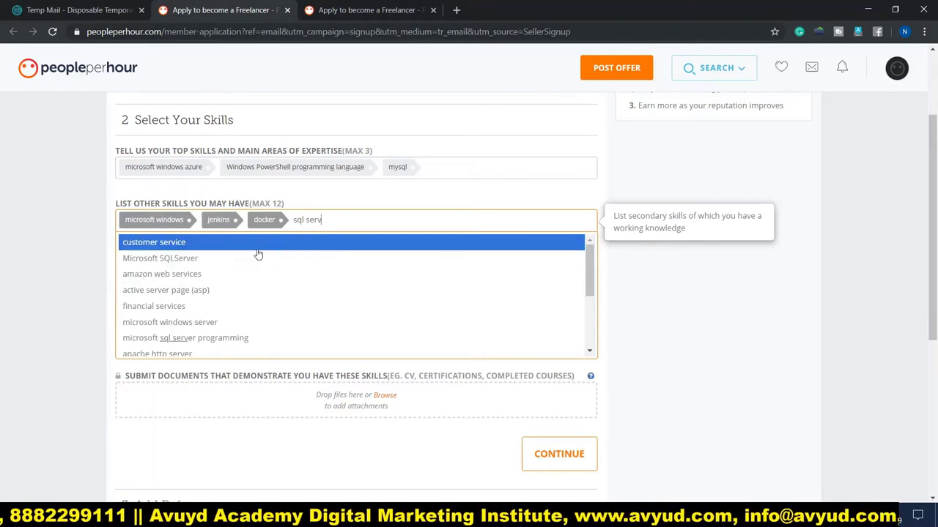
left_click(236, 260)
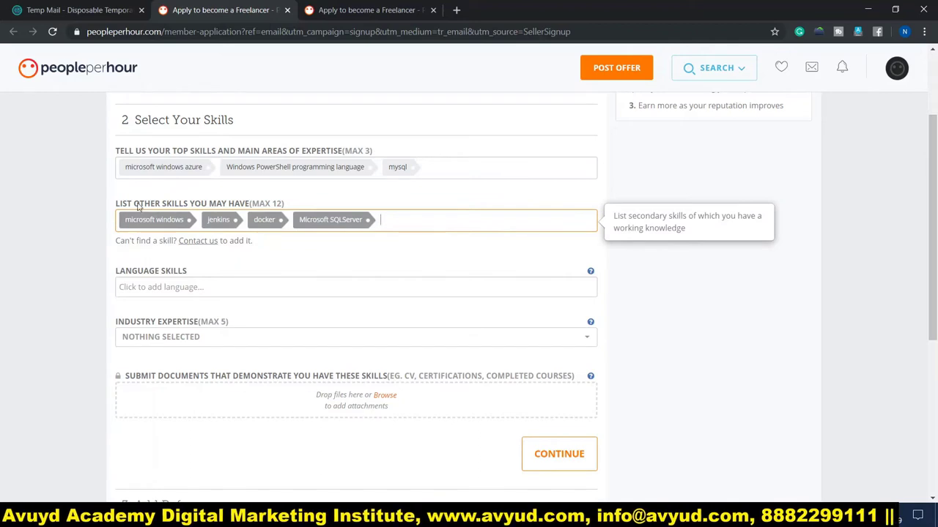
Add English and Hindi under Language Skills
scroll(104, 235, "down", 2)
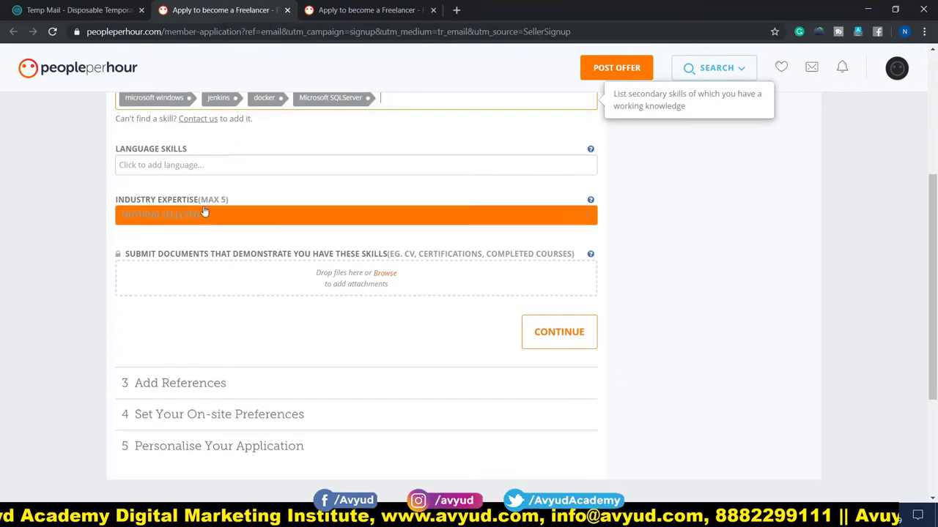
left_click(237, 165)
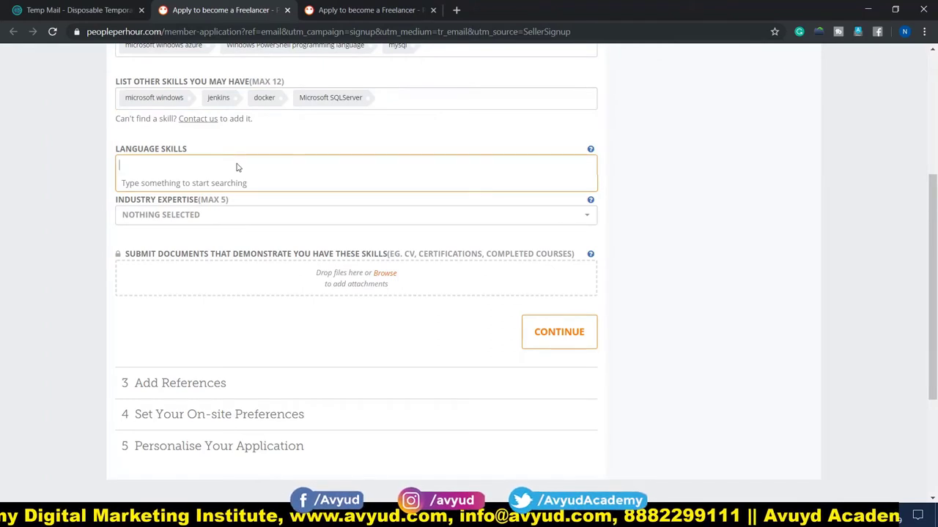
type("Engl")
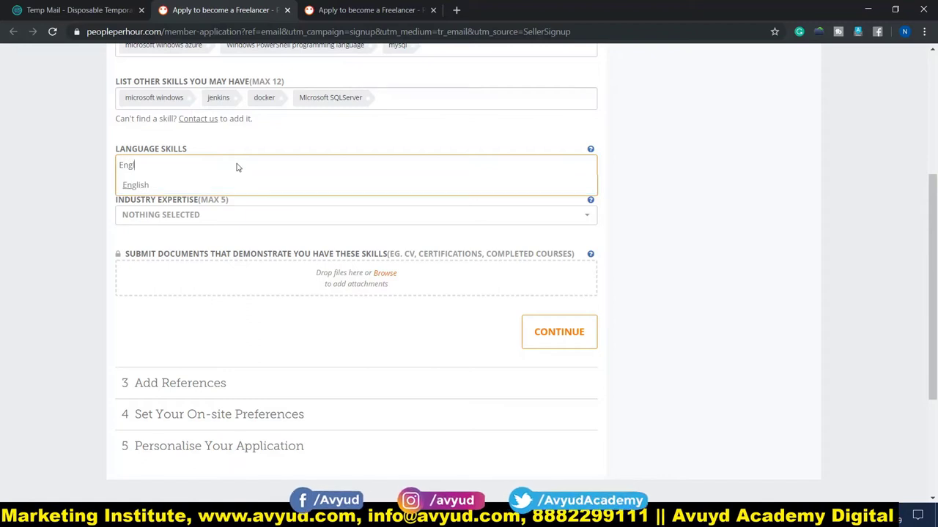
key("Return")
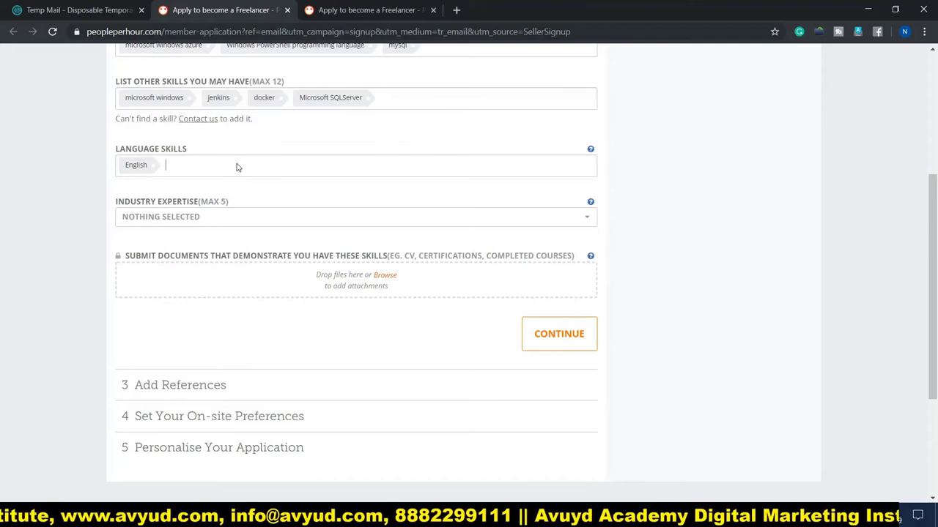
type("Hi")
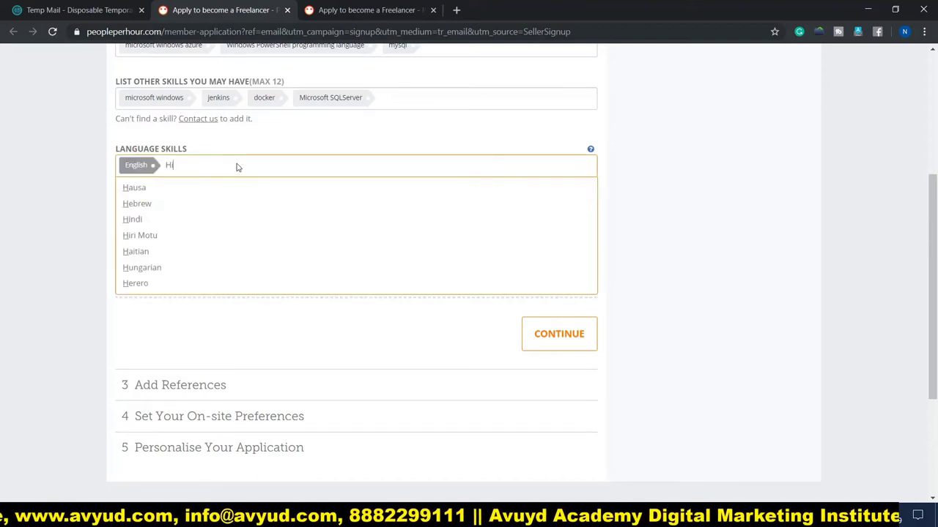
key("Return")
scroll(98, 194, "down", 1)
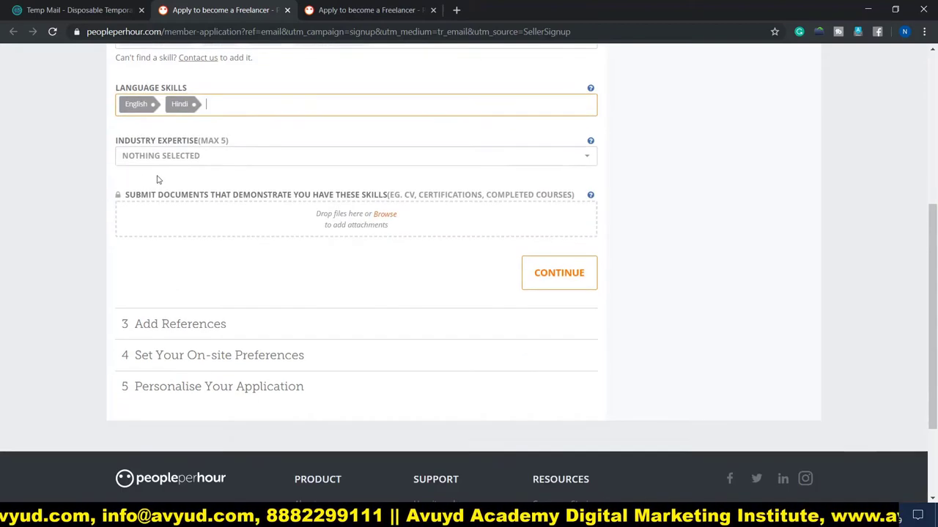
Pick Software from the Industry Expertise list
left_click(233, 162)
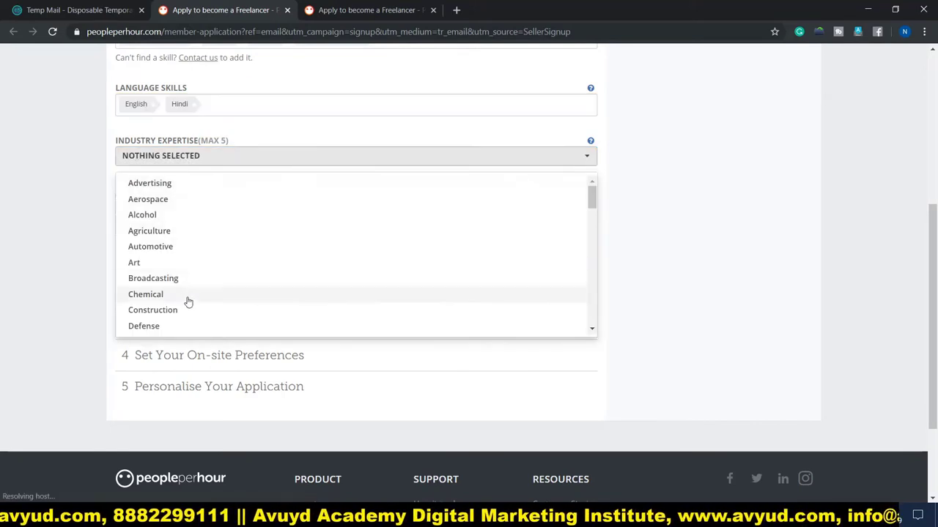
scroll(192, 293, "down", 2)
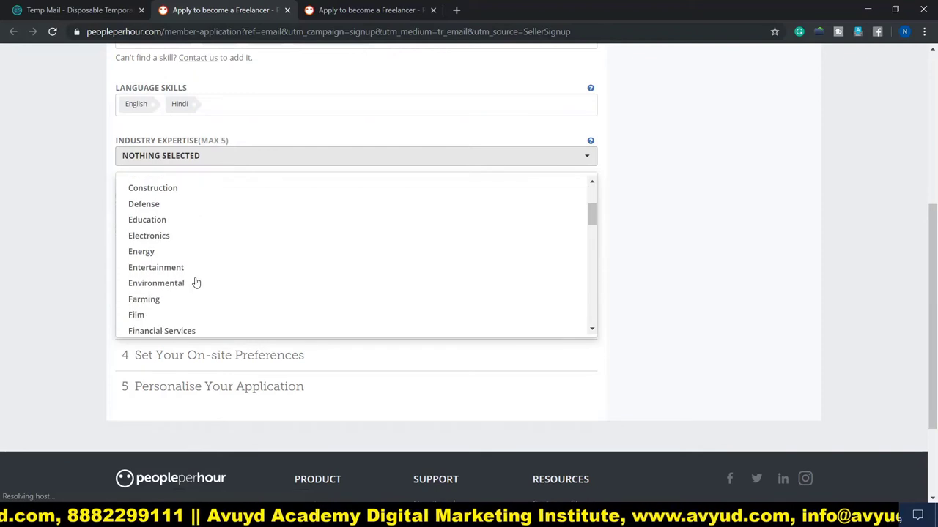
scroll(197, 282, "down", 5)
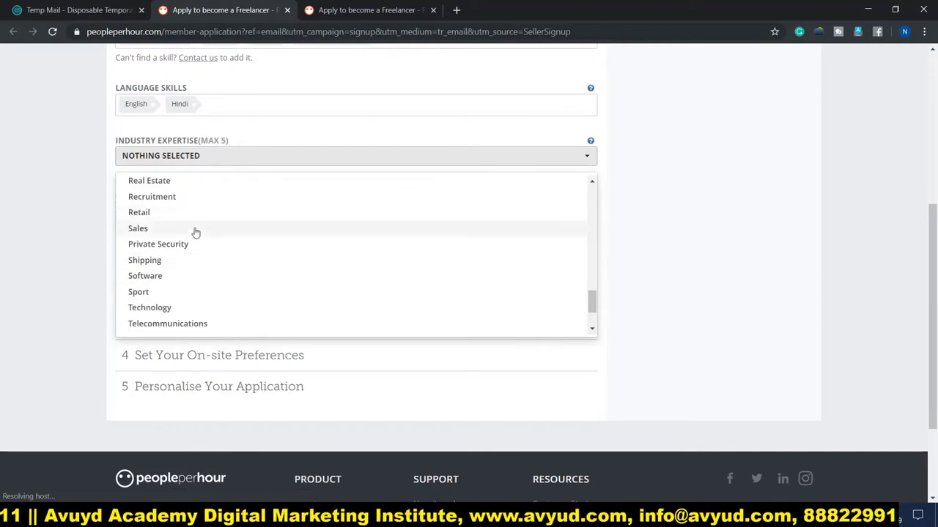
left_click(154, 278)
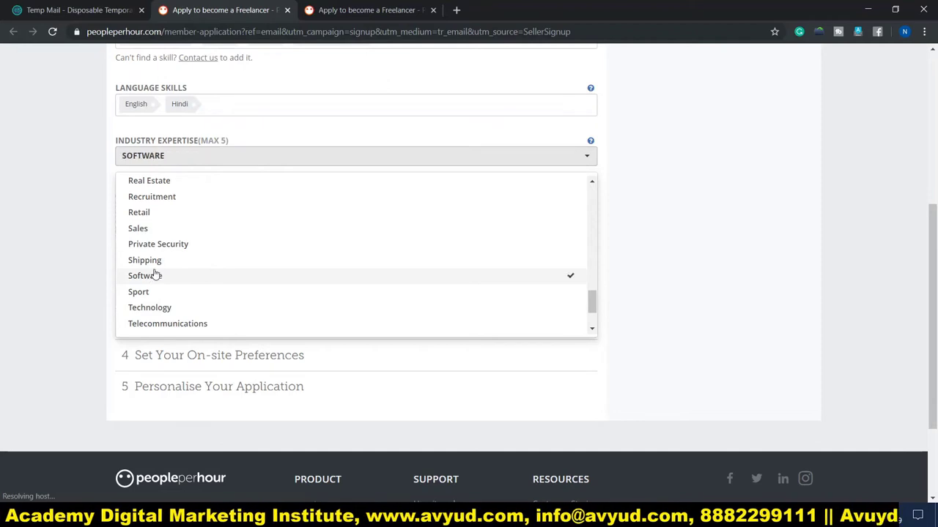
left_click(24, 181)
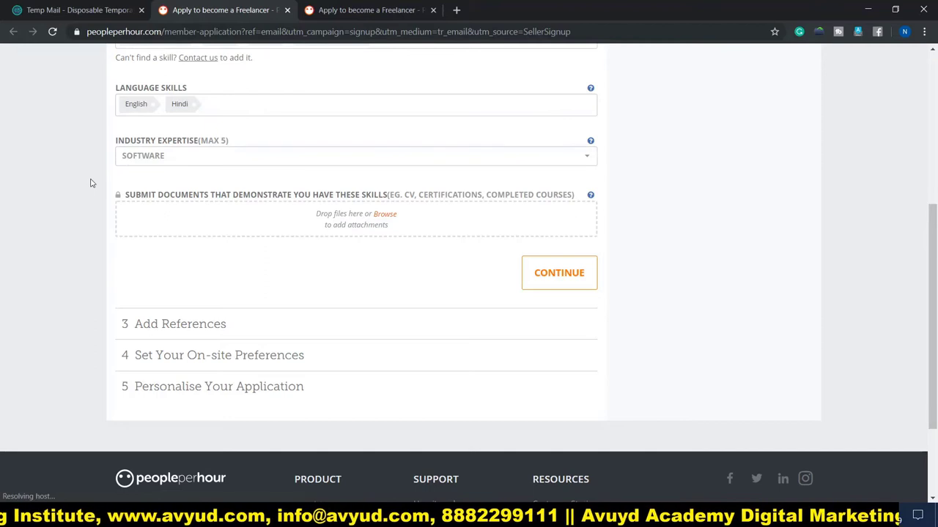
scroll(91, 183, "up", 1)
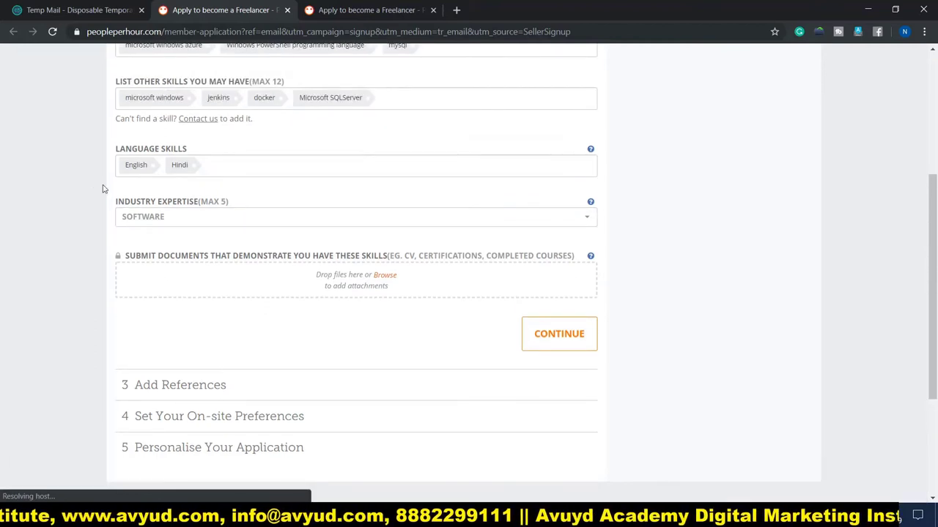
scroll(195, 215, "down", 1)
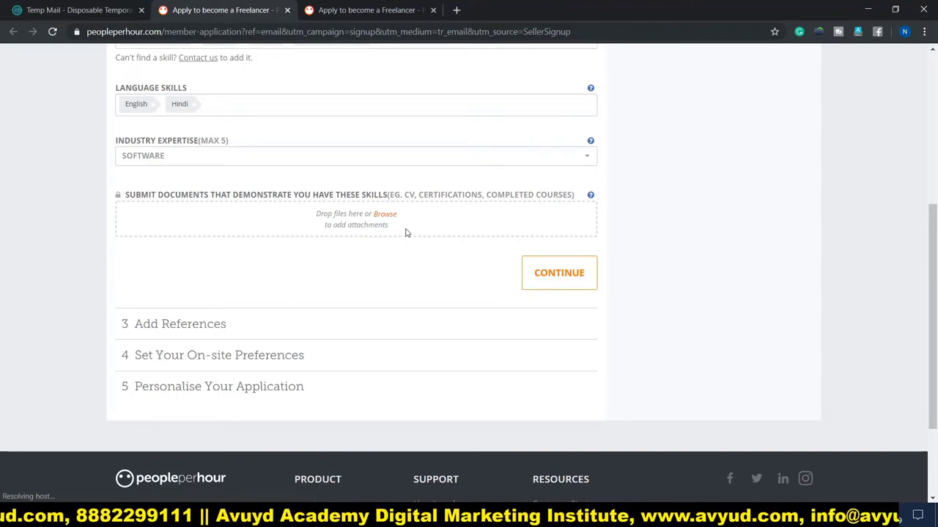
Attach Resume.pdf as a skills document and continue to Add References
left_click(560, 278)
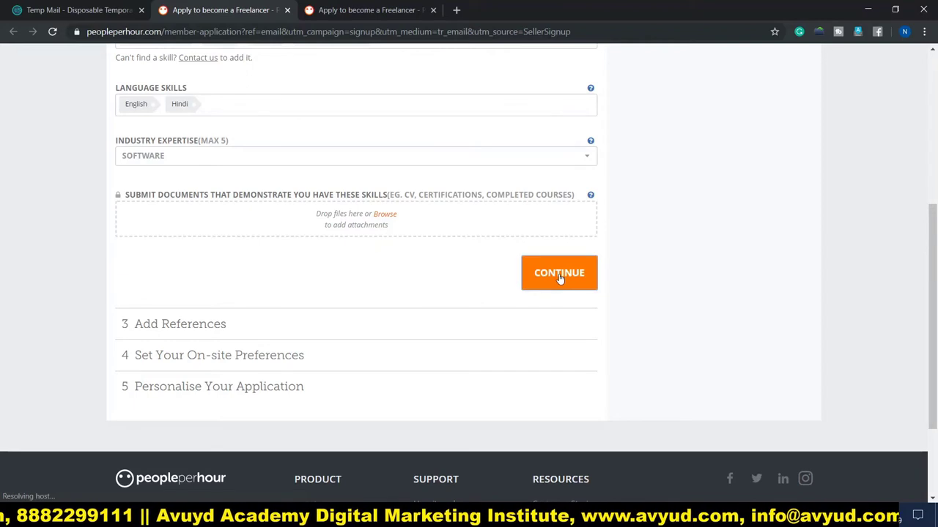
scroll(560, 277, "down", 1)
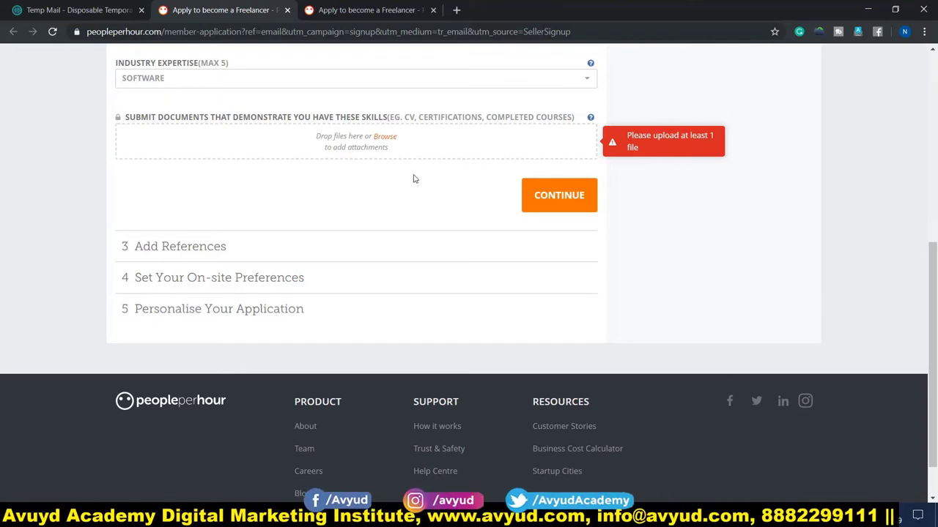
left_click(385, 139)
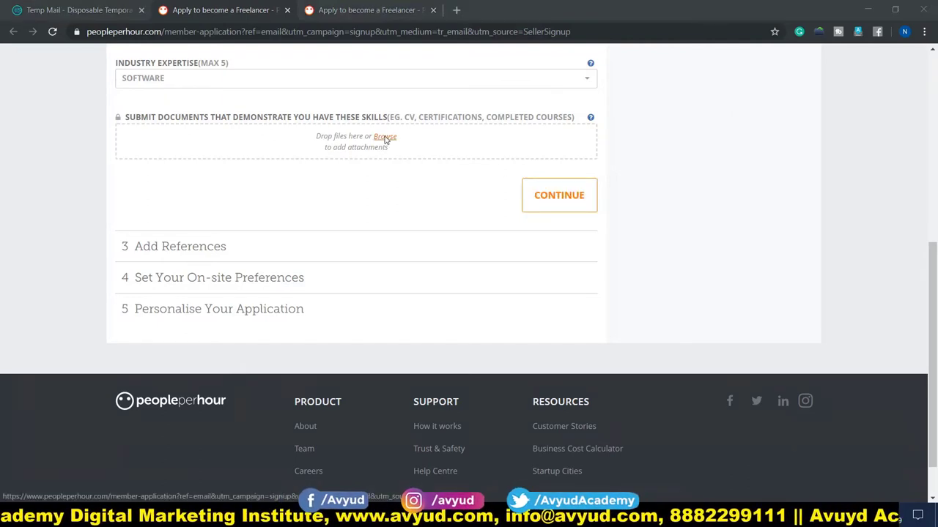
left_click(350, 110)
double_click(350, 110)
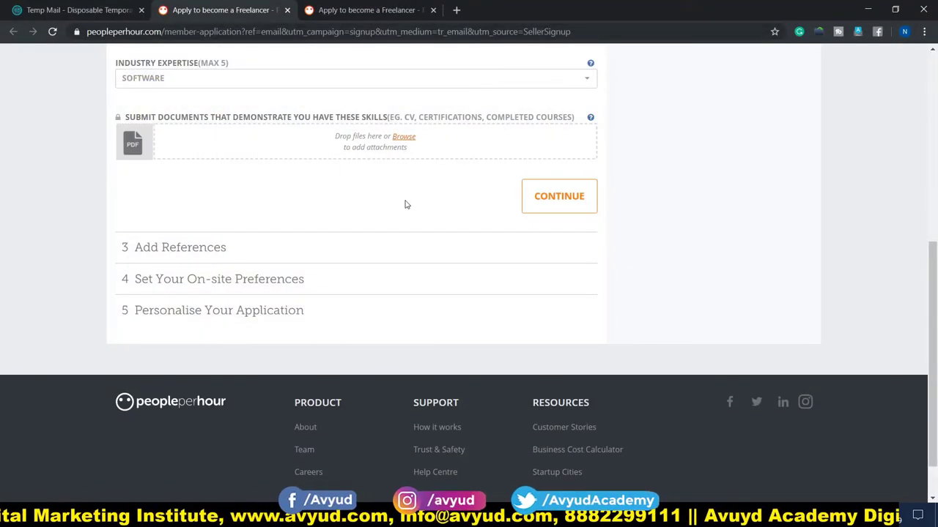
left_click(555, 199)
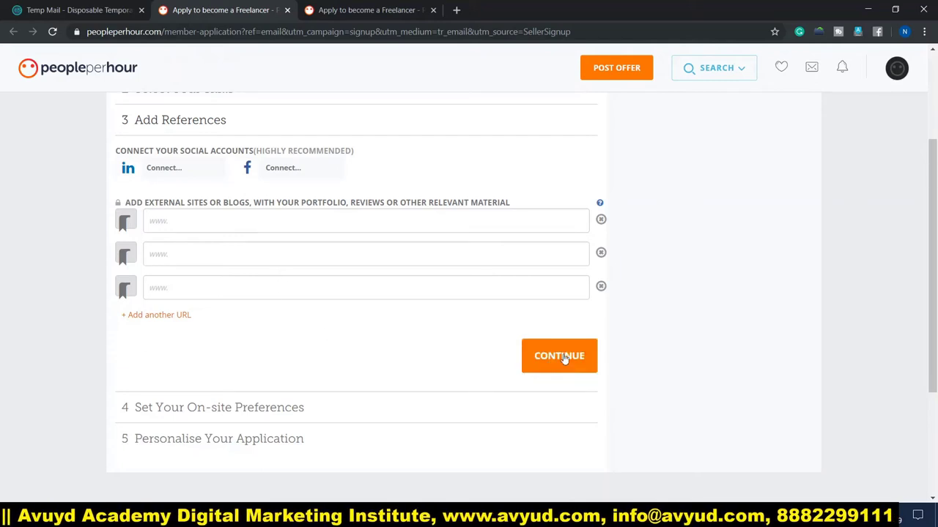
Paste the blog URL into the first external site field and continue
left_click(565, 355)
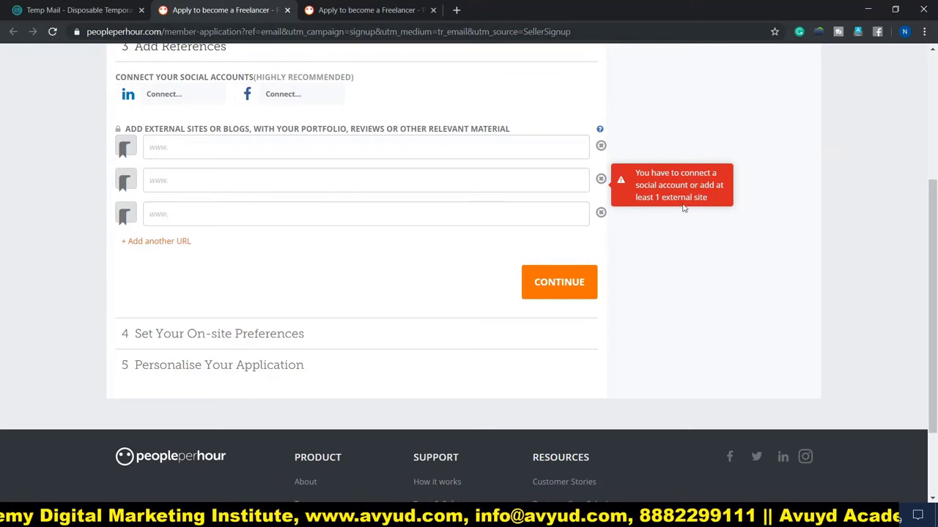
left_click(200, 148)
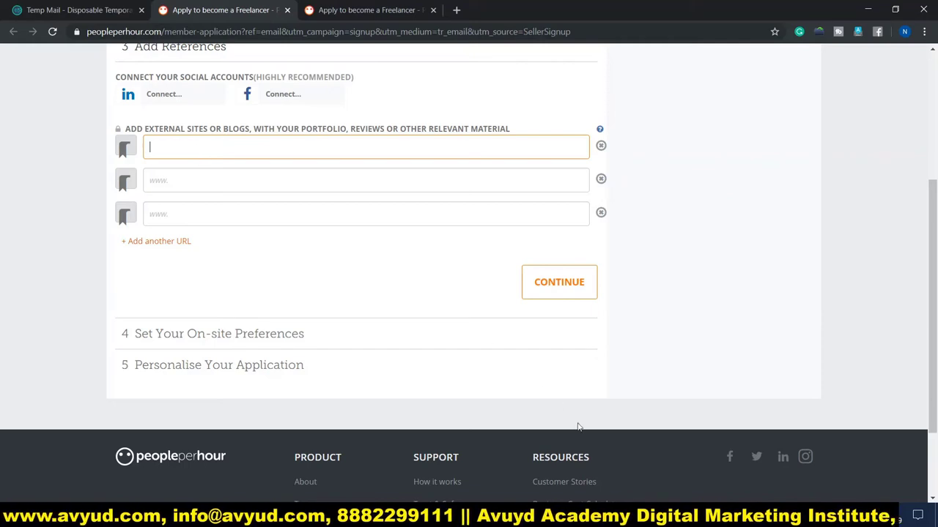
type("https://aafiafashion.blogspot.com/")
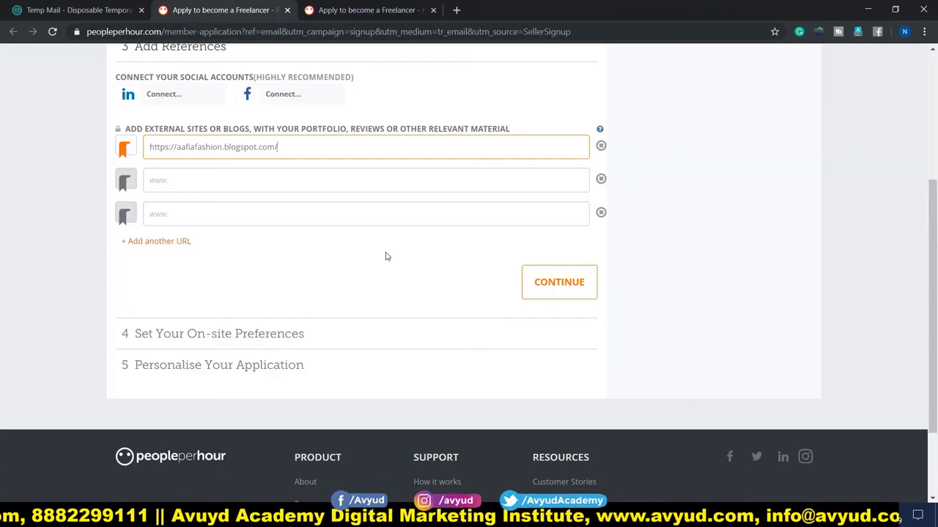
left_click(558, 285)
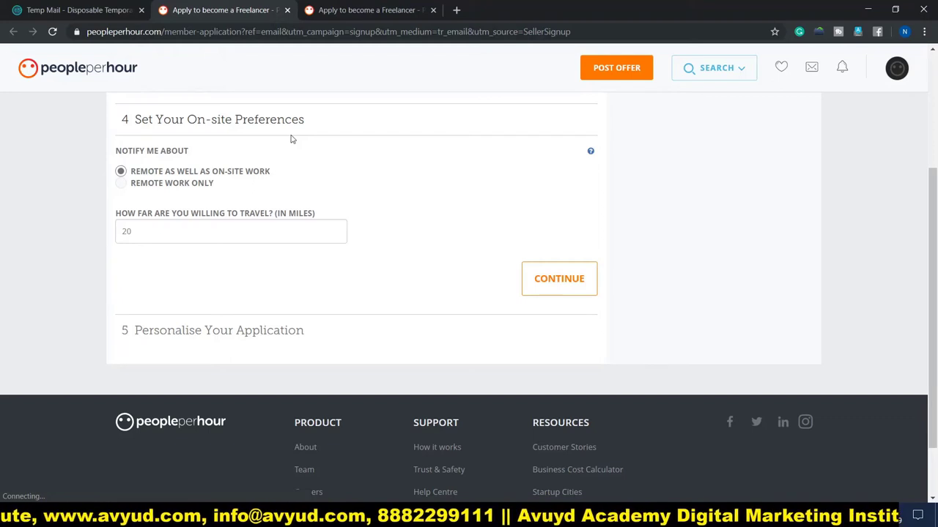
Set the on-site preference to Remote work only and continue to Personalise Your Application
left_click(143, 233)
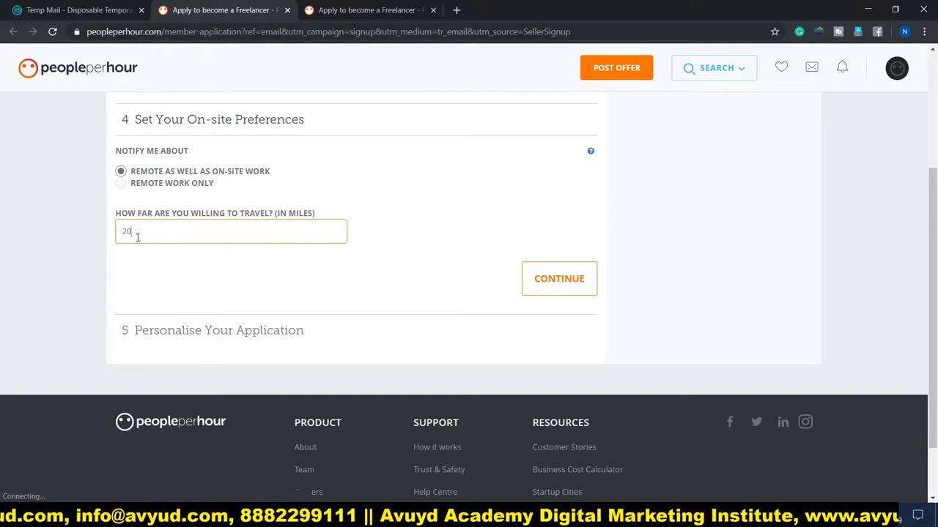
left_click(122, 183)
left_click(121, 171)
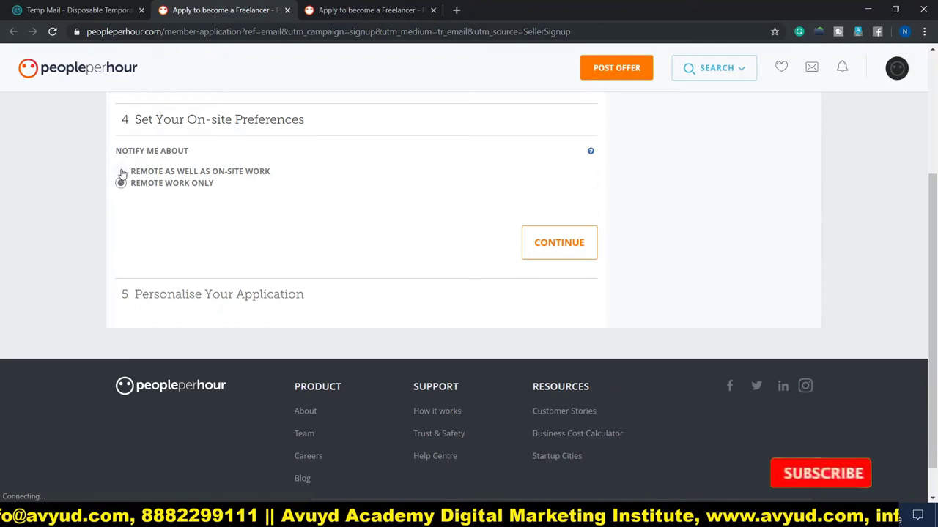
left_click(121, 184)
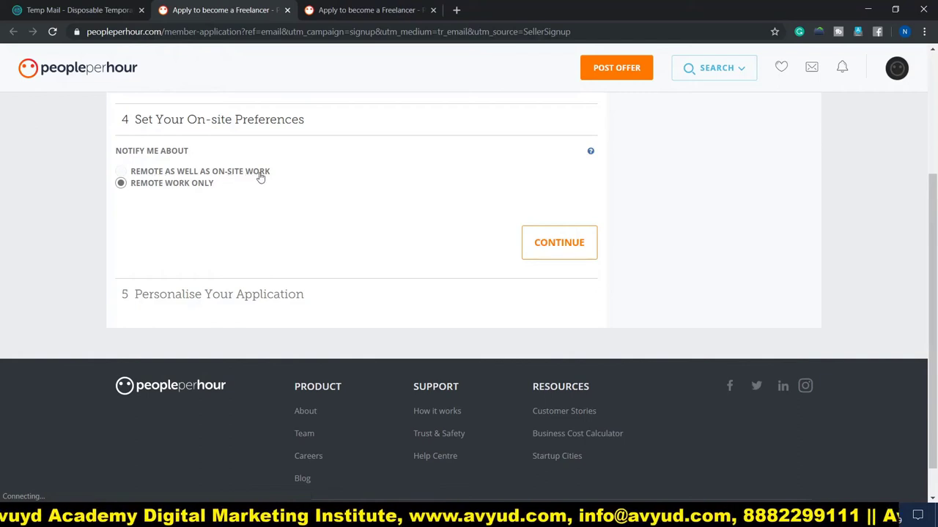
left_click(166, 173)
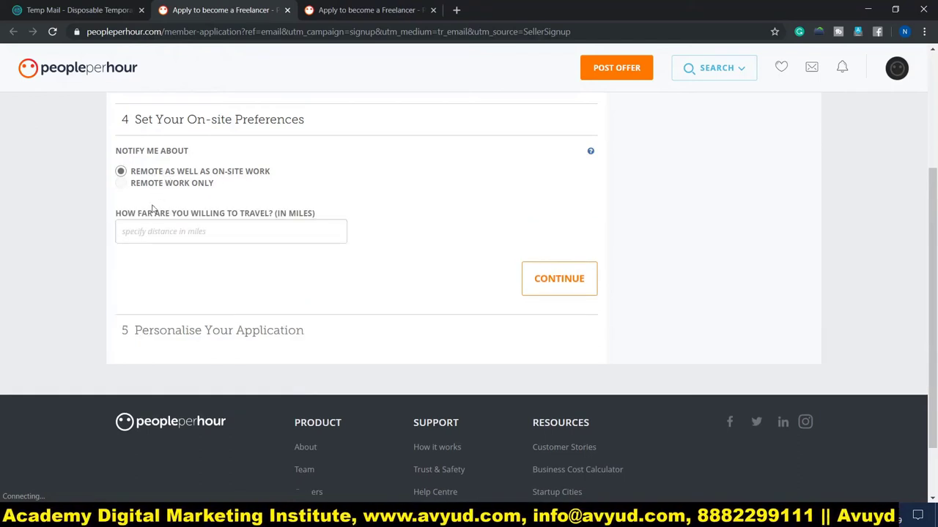
left_click(151, 229)
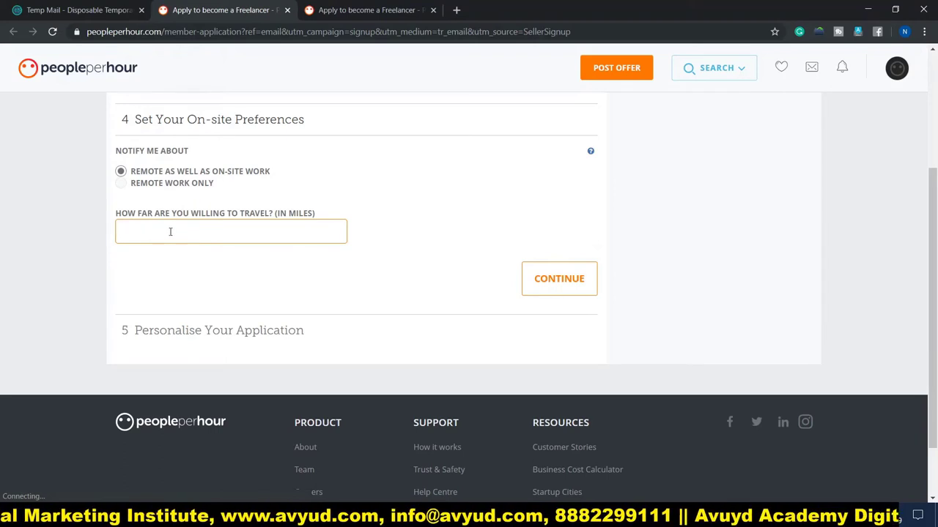
left_click(144, 185)
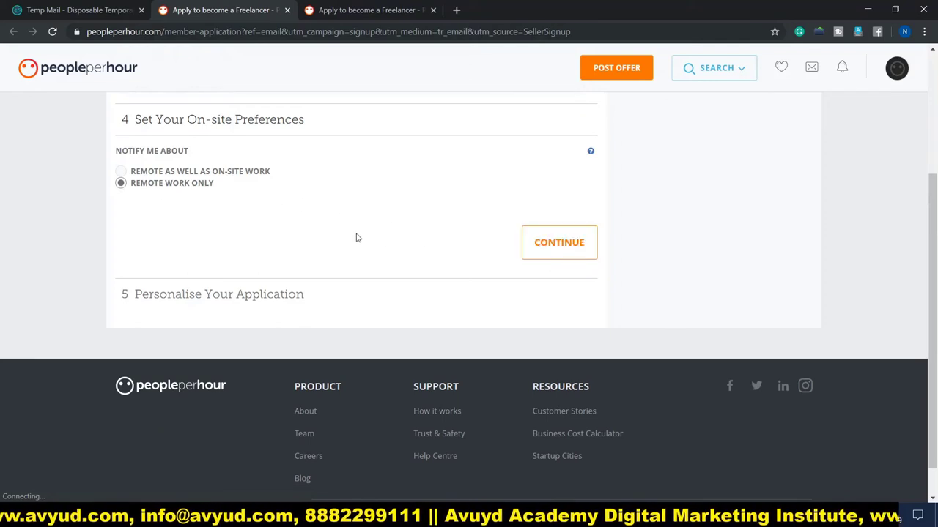
left_click(562, 247)
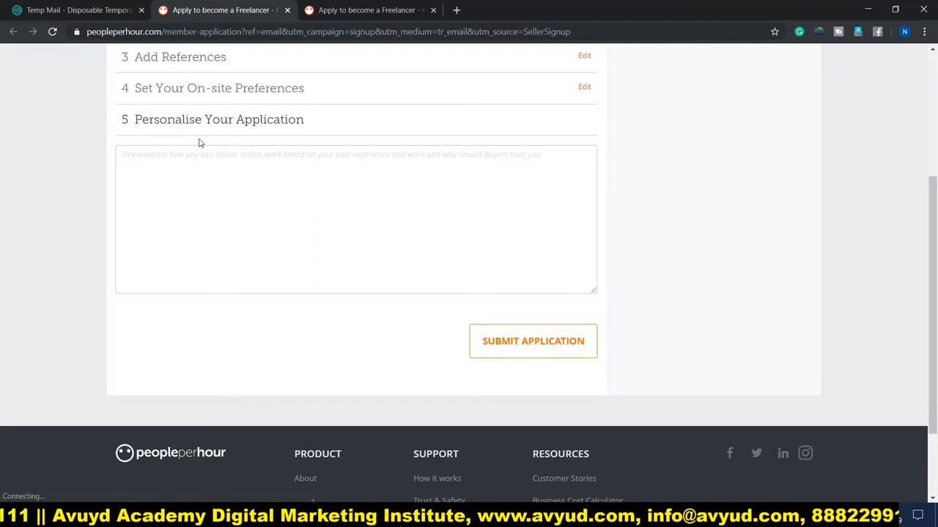
Paste the Azure DevOps experience summary as the personal text and submit the application
left_click(235, 203)
type("Having overall 4+ years of IT experience with 3+ years of experience in Azure DevOps. Good exposure of agile development methodology in designing and implementation of Continuous Integration and Delivery (CI/CD) methodology. Configuring and managing Virtual Machines using the Windows Azure portal. Configuring and monitoring Cloud services. Experience in Deployment of Active Directory in a multi-domain, multi-forest environment. Having Expertise knowledge in configuring the Site-to-Site and Point-to-Site VPN connections. Experience in PowerShell scripting for automation of technical activities. Good understanding of Azure networking, Storage, VM provisioning, RBAC, NSG, Automation, Monitoring, OMS, AZ Copy, AD, Application Insights, Azure Roles, ARM, etc.")
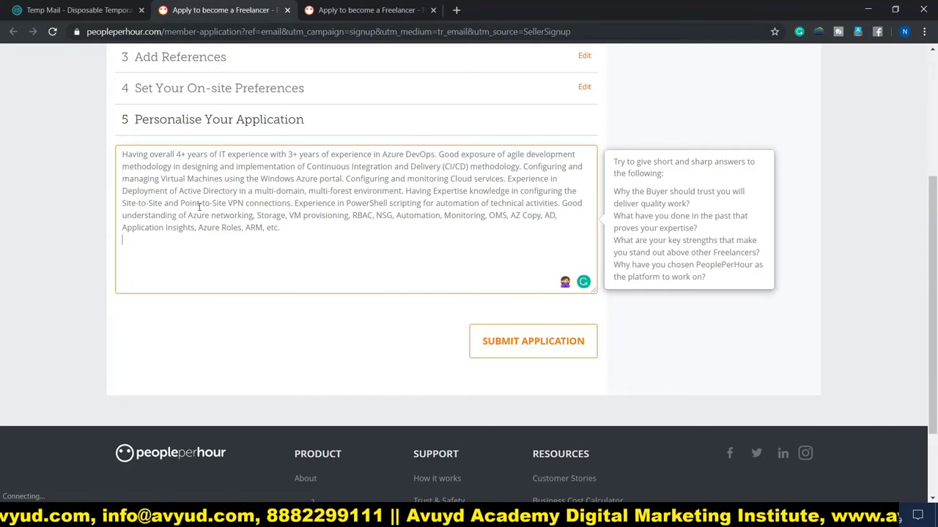
left_click(535, 348)
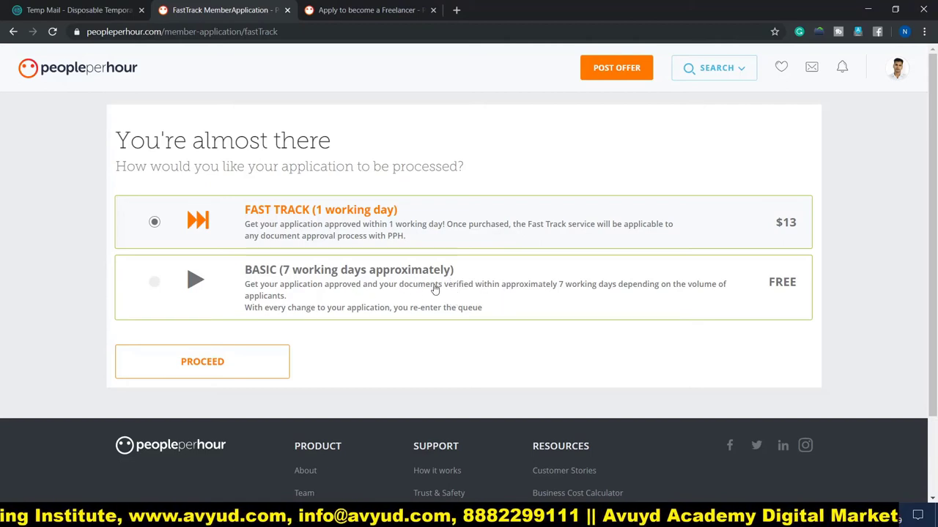
Choose free Basic processing (7 working days) instead of the $13 Fast Track
left_click(154, 287)
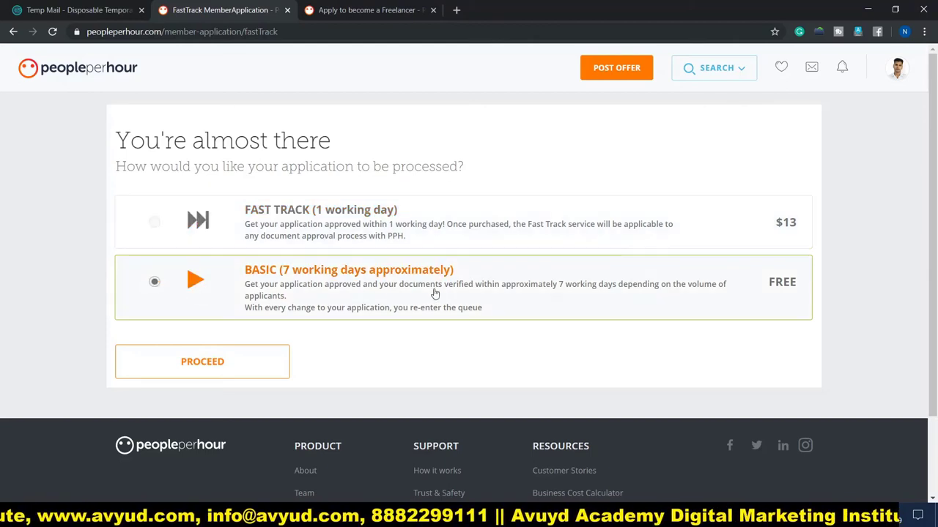
left_click(216, 368)
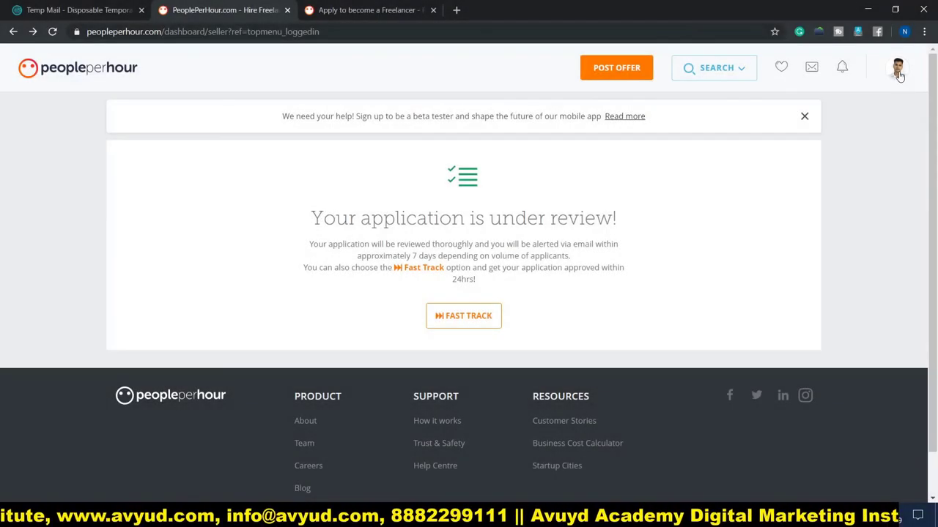
Go to the public profile from the avatar menu to view the Azure DevOps Engineer page
left_click(898, 70)
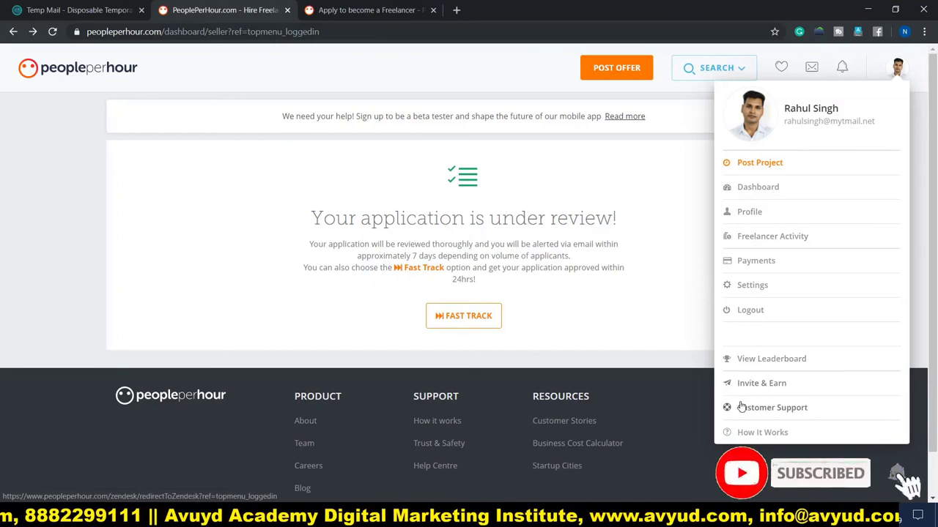
left_click(747, 212)
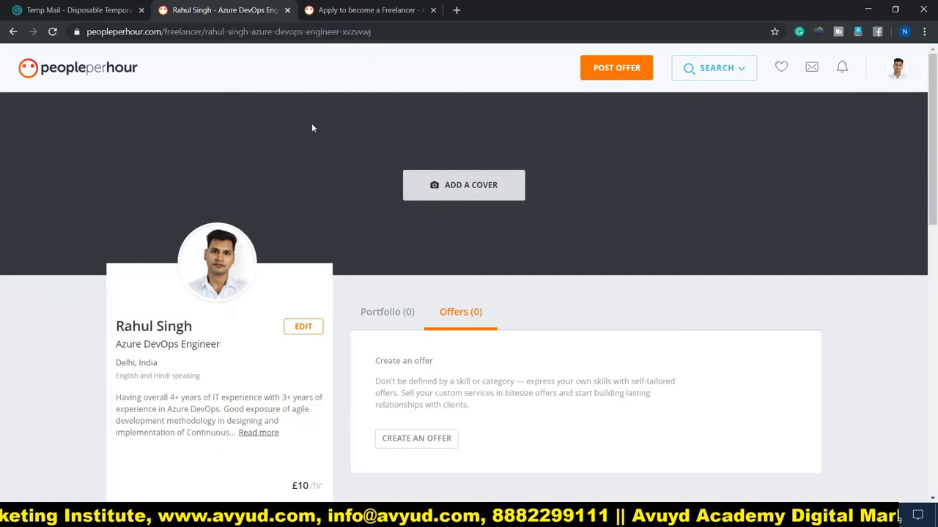
scroll(57, 252, "down", 2)
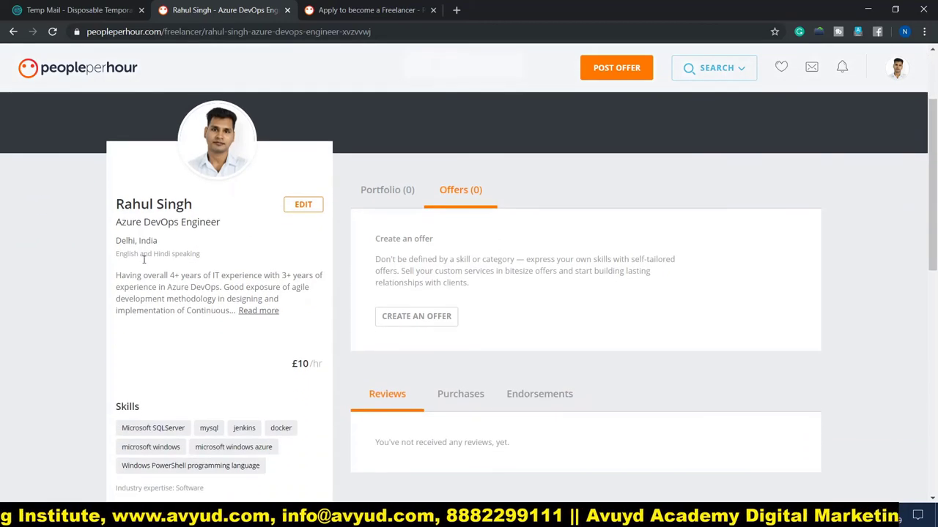
scroll(386, 274, "down", 1)
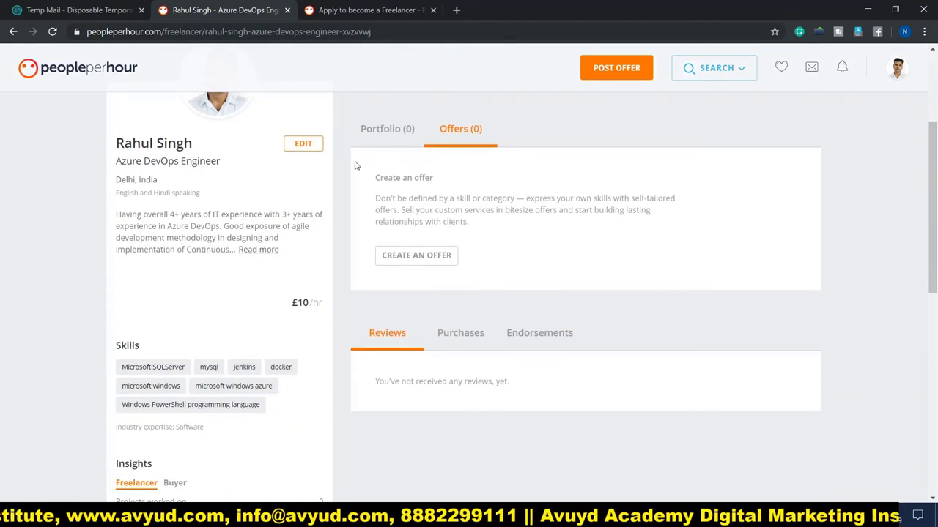
scroll(432, 211, "down", 3)
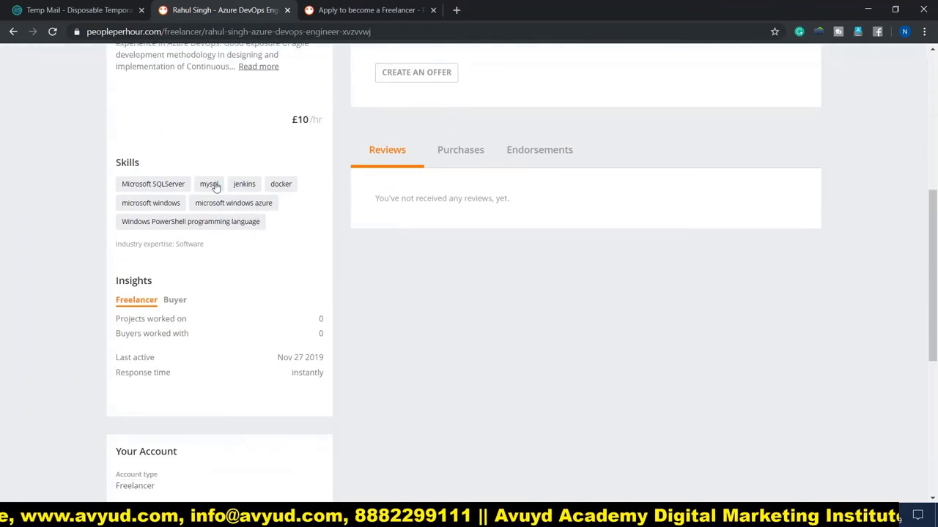
scroll(388, 223, "down", 1)
scroll(389, 223, "down", 1)
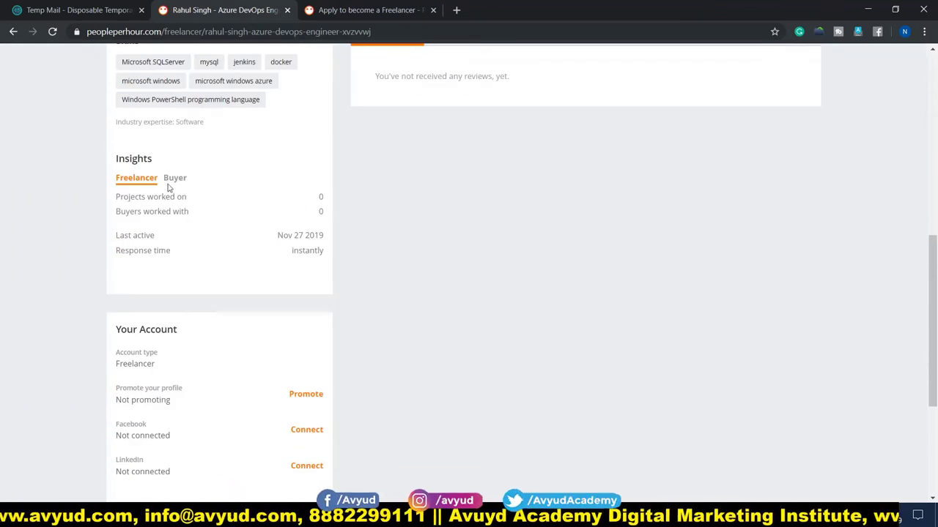
scroll(391, 247, "down", 3)
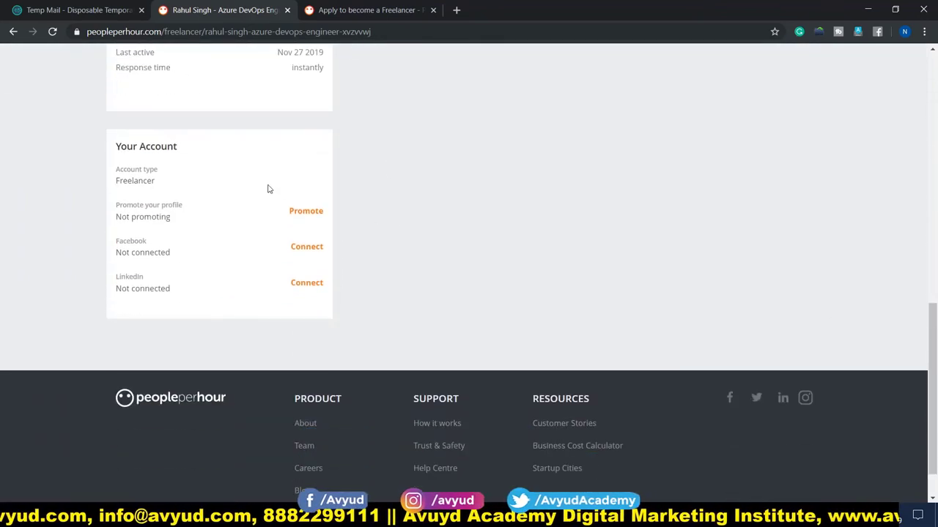
scroll(408, 274, "down", 1)
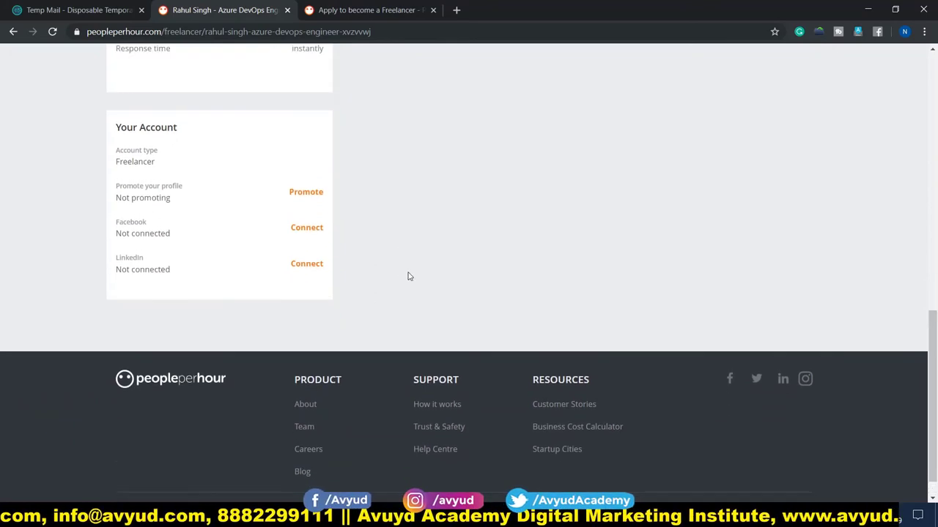
scroll(421, 283, "up", 5)
scroll(542, 312, "up", 4)
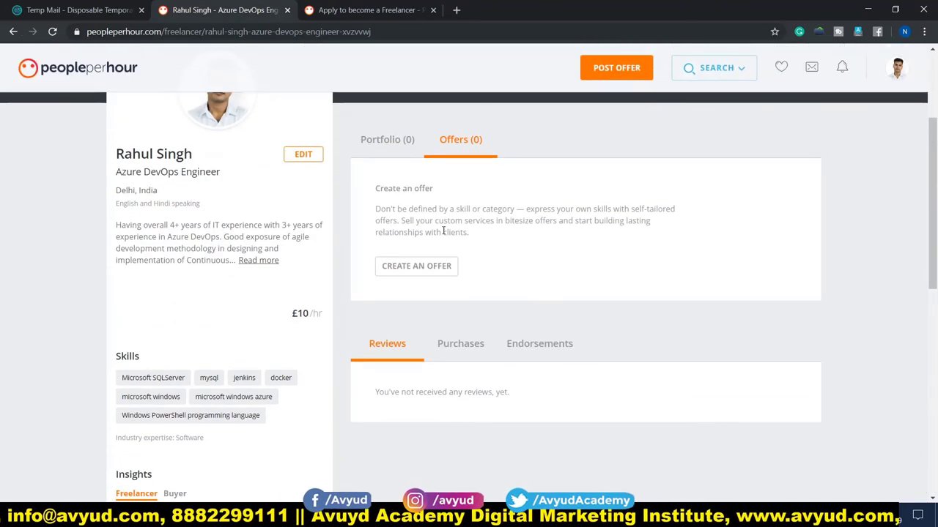
scroll(476, 256, "up", 1)
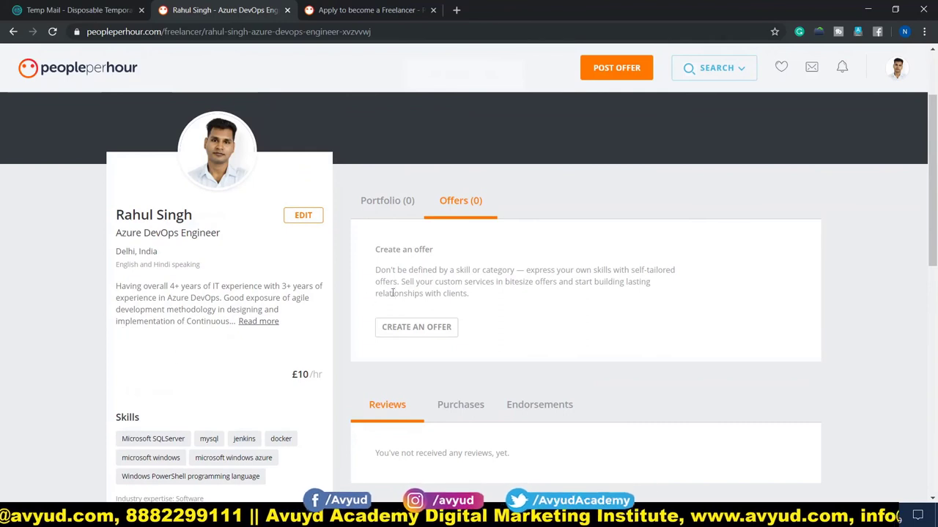
scroll(377, 206, "up", 1)
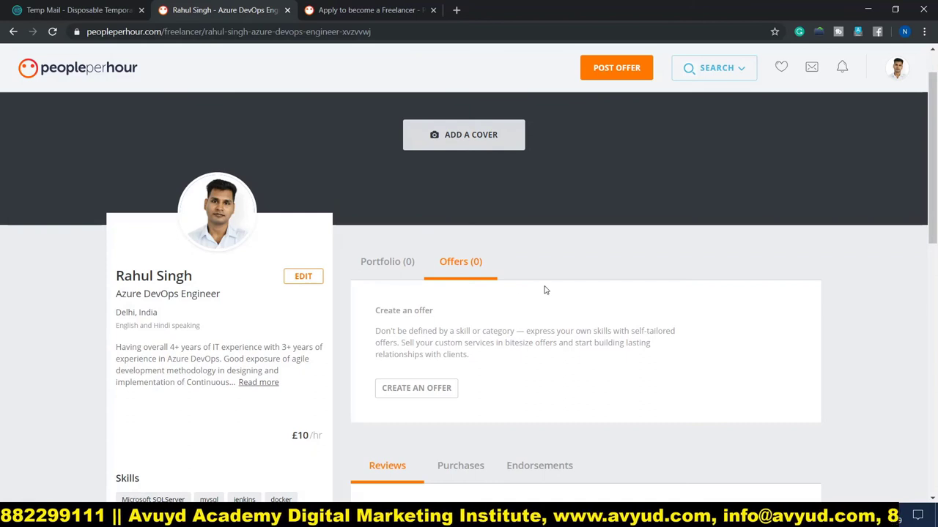
scroll(557, 294, "down", 3)
scroll(559, 293, "up", 4)
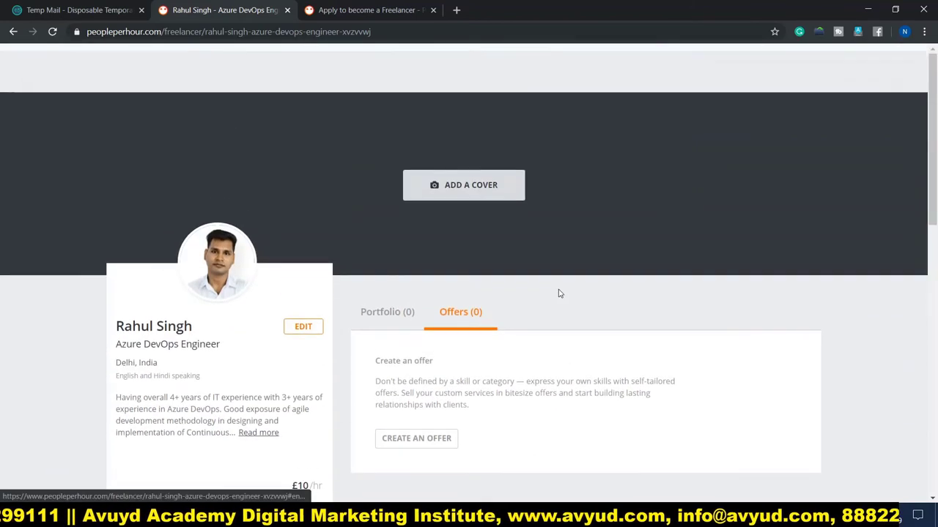